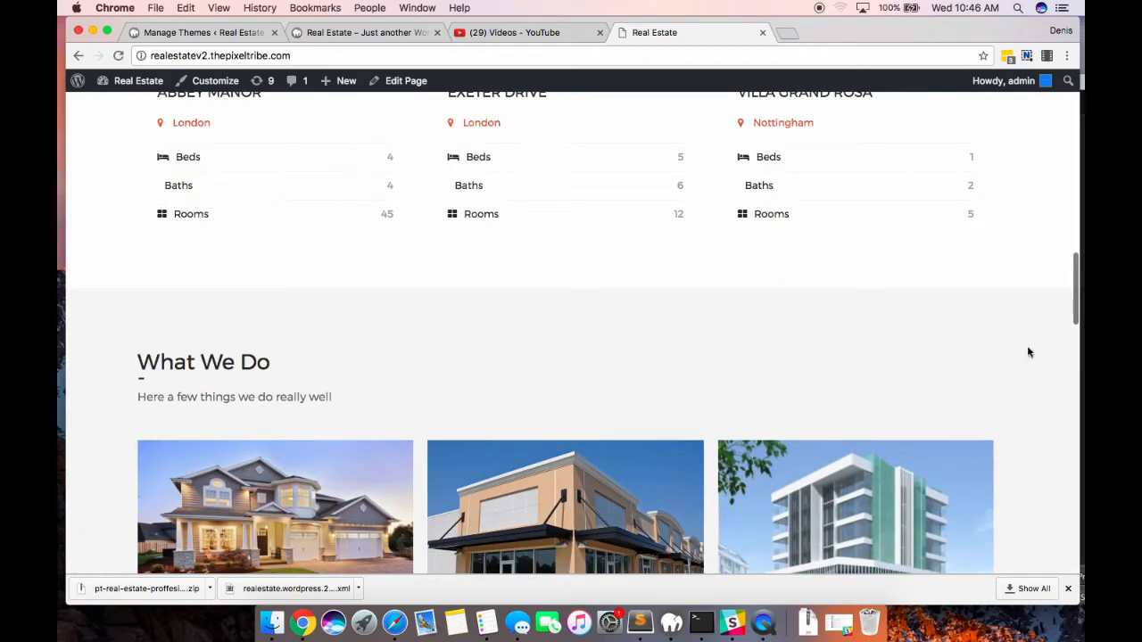
{"action": "scroll", "coordinate": [1027, 348], "scroll_direction": "up", "scroll_amount": 4}
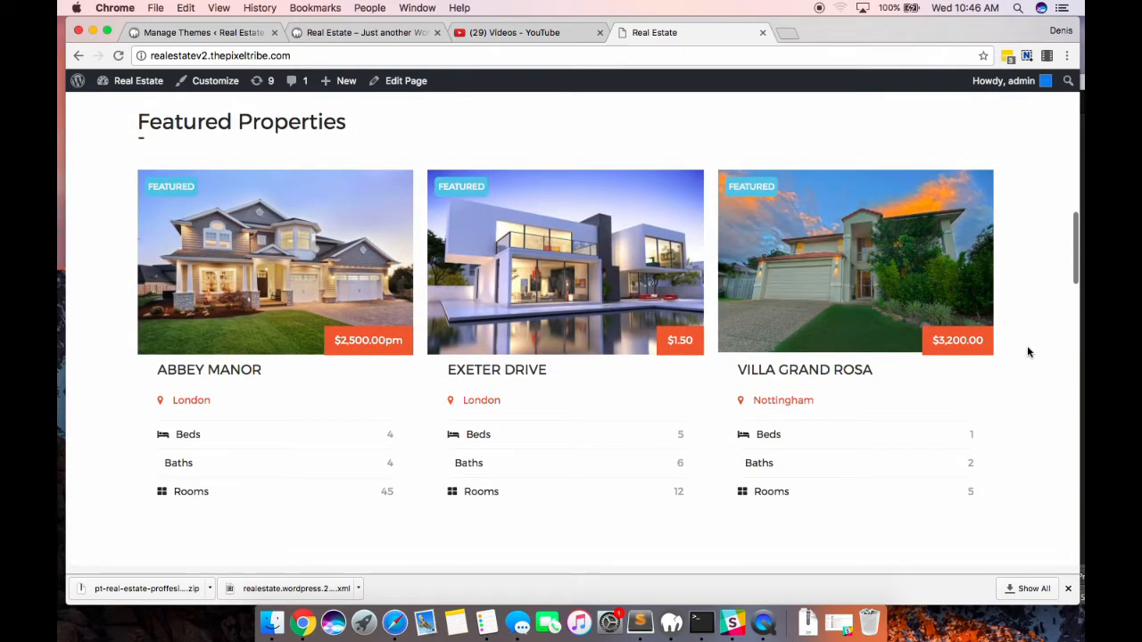
{"action": "scroll", "coordinate": [1027, 351], "scroll_direction": "down", "scroll_amount": 5}
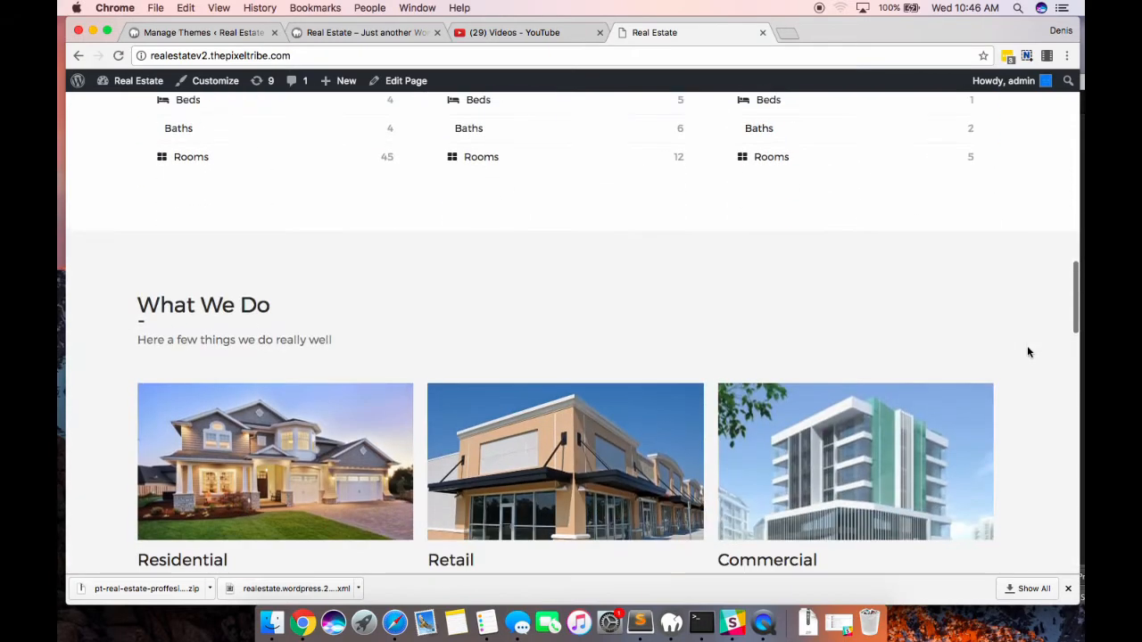
- Upload, install and activate the plugin from pt-real-estate-proffesional-1.zip in the local WordPress admin
{"action": "left_click", "coordinate": [214, 33]}
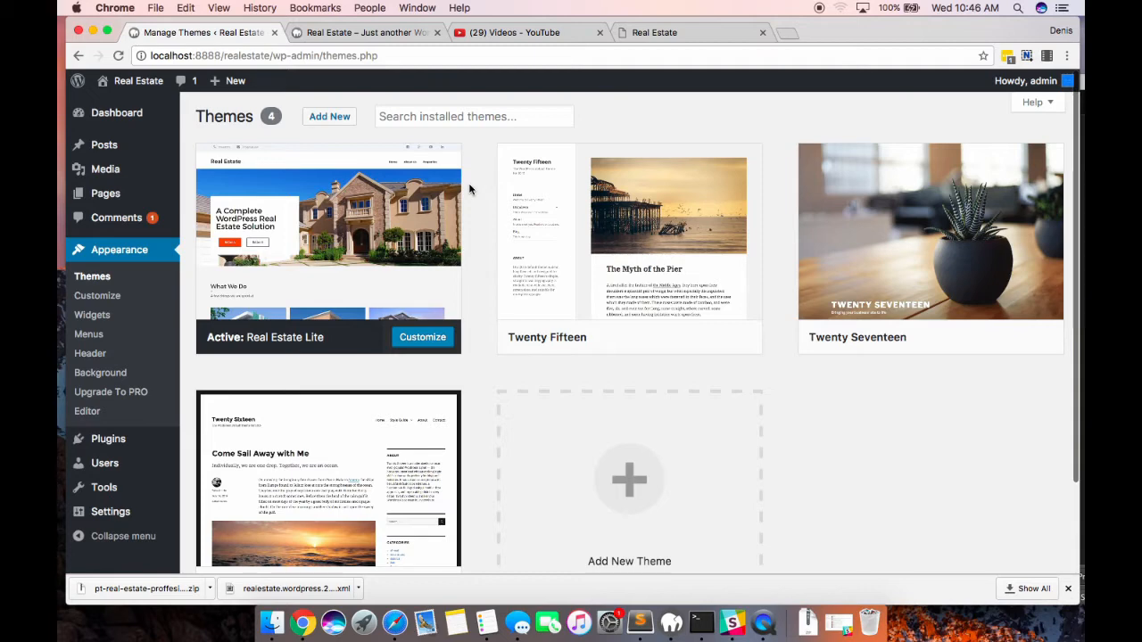
{"action": "scroll", "coordinate": [470, 189], "scroll_direction": "down", "scroll_amount": 1}
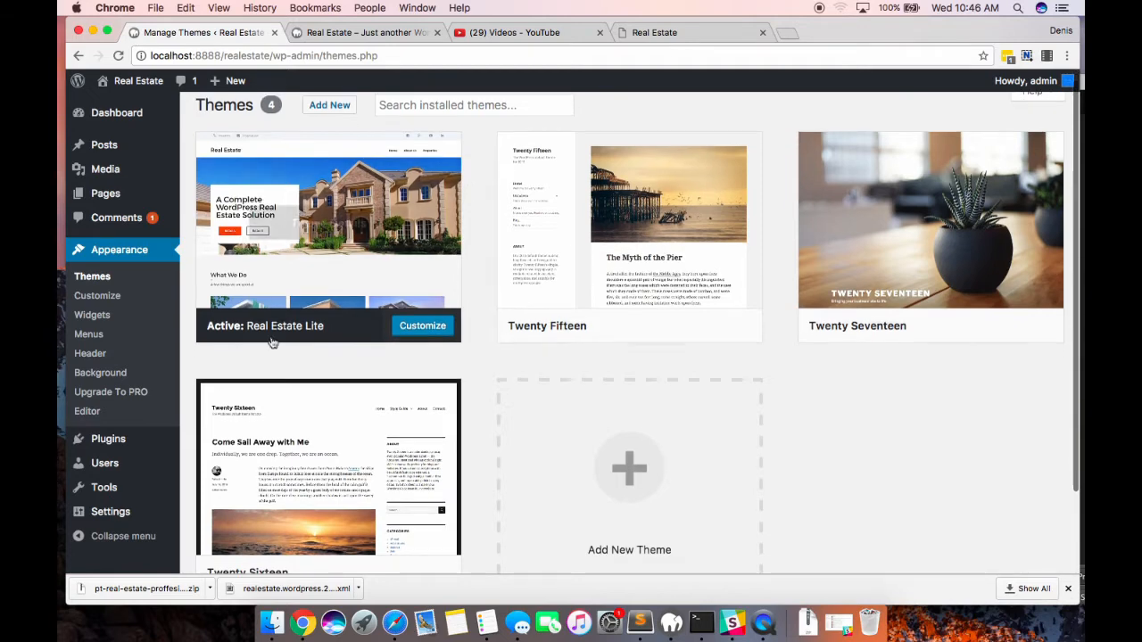
{"action": "mouse_move", "coordinate": [134, 438]}
{"action": "left_click", "coordinate": [211, 470]}
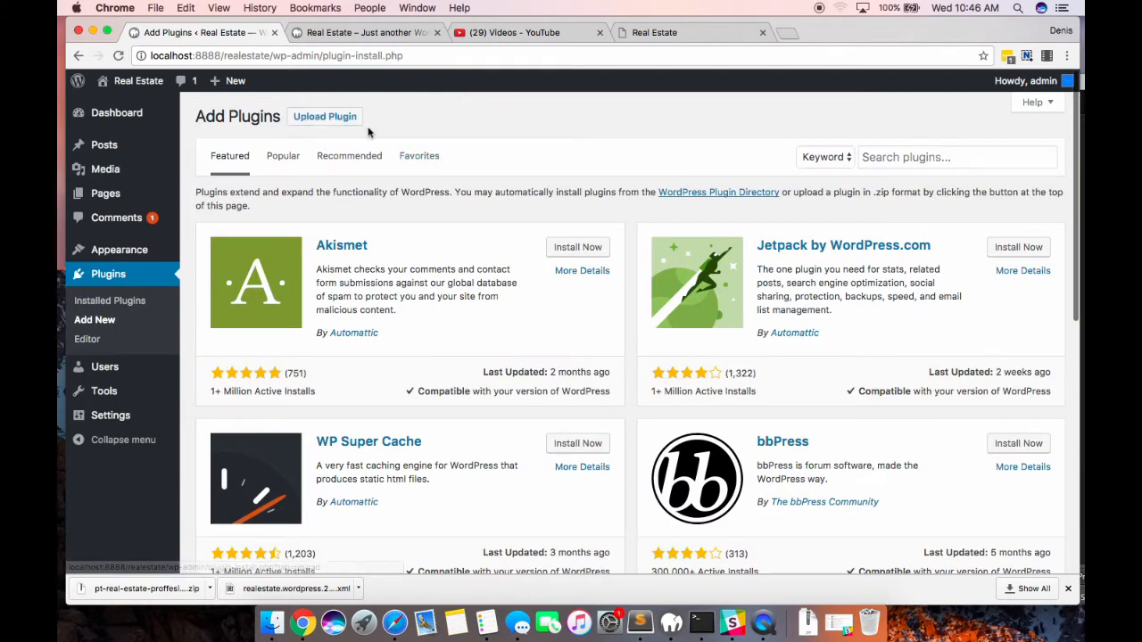
{"action": "left_click", "coordinate": [338, 122]}
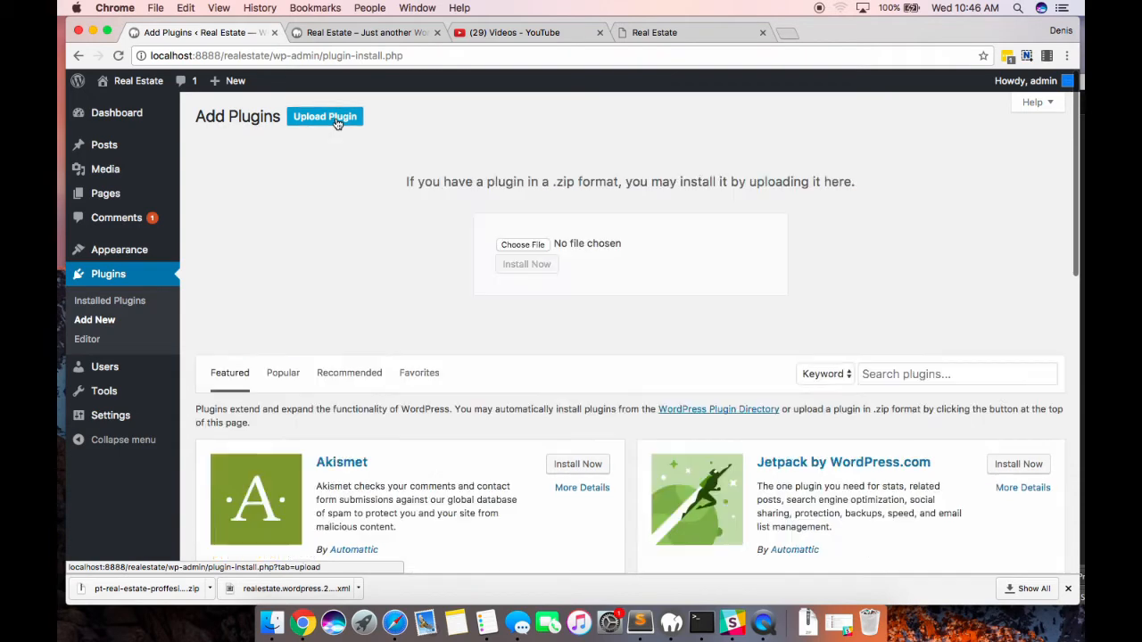
{"action": "left_click", "coordinate": [510, 246]}
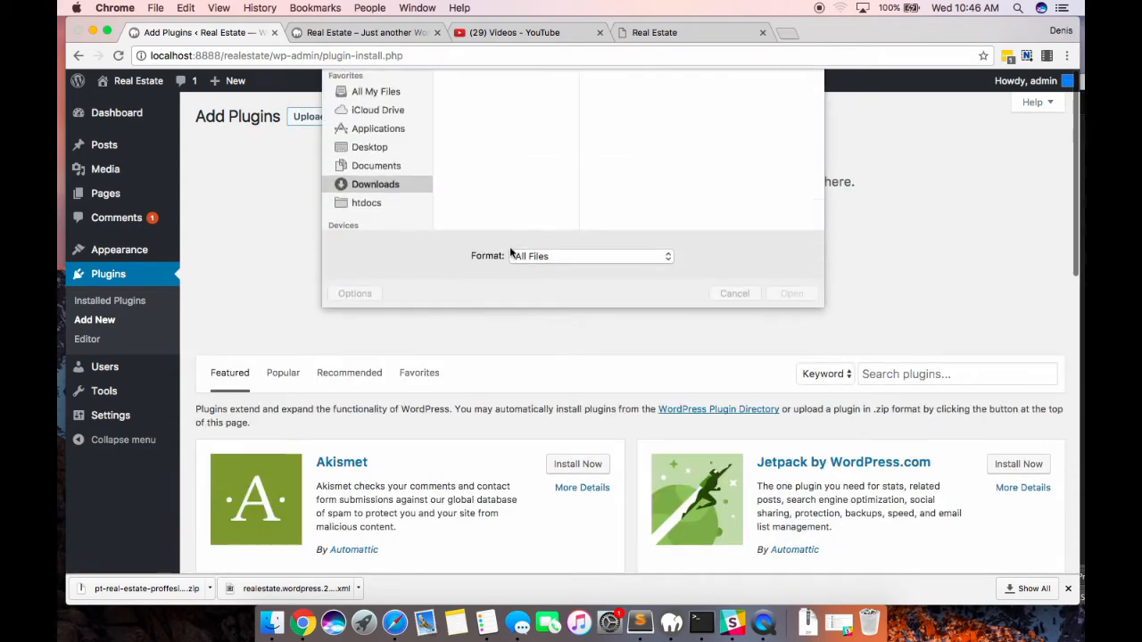
{"action": "left_click", "coordinate": [486, 246]}
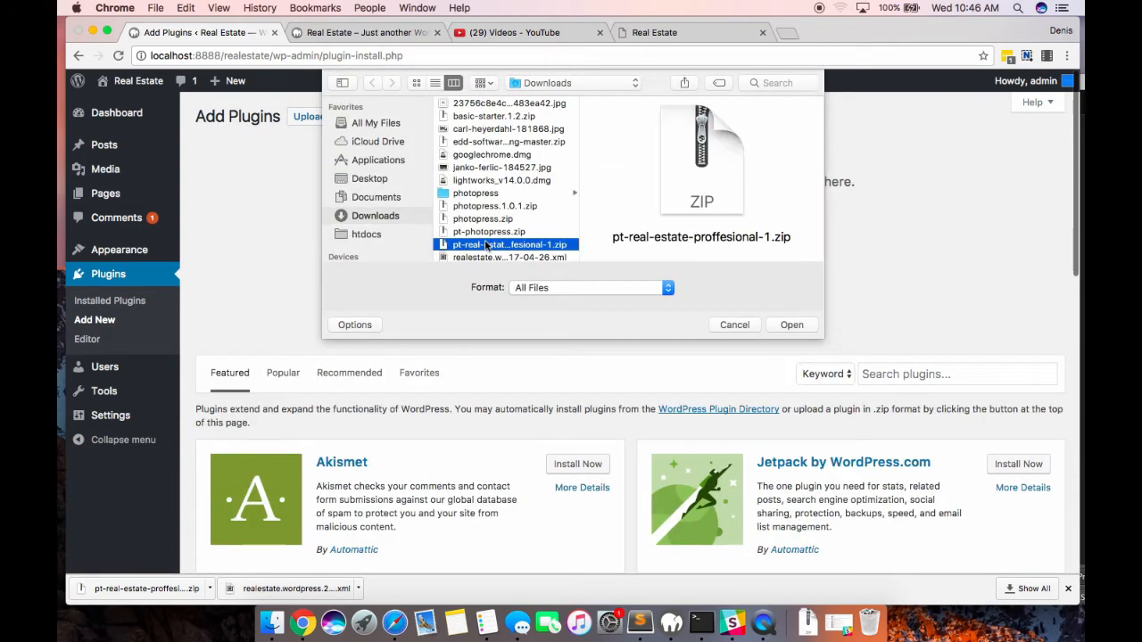
{"action": "left_click", "coordinate": [790, 325]}
{"action": "left_click", "coordinate": [533, 266]}
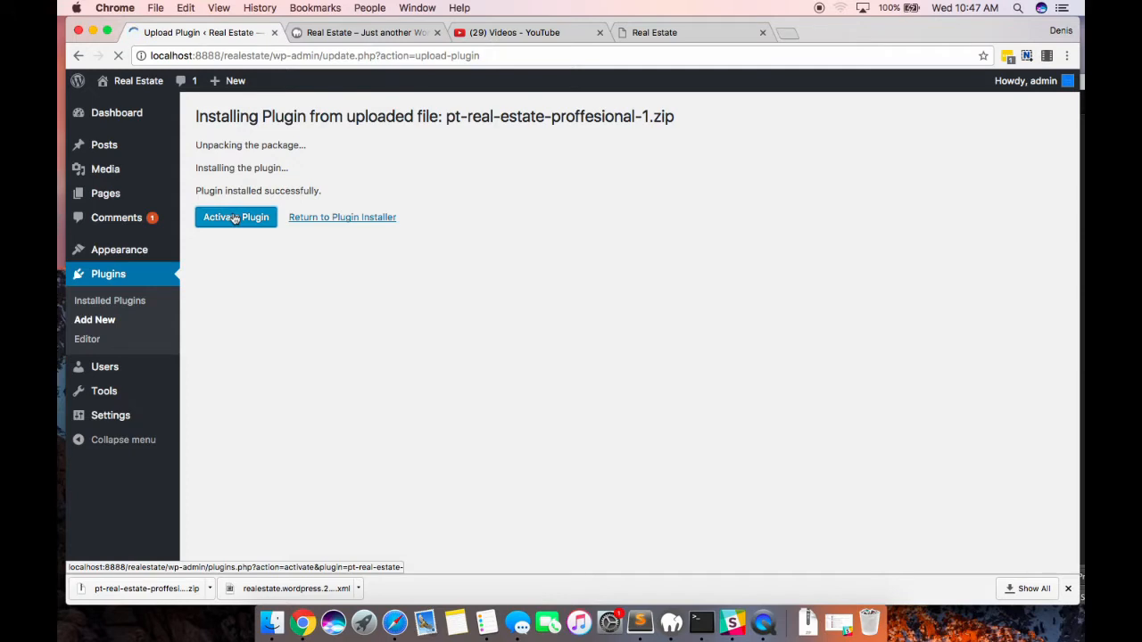
- Review the top of the live Real Estate demo homepage, and check the notices and plugins on the local Plugins page
{"action": "left_click", "coordinate": [668, 32]}
{"action": "scroll", "coordinate": [1032, 298], "scroll_direction": "up", "scroll_amount": 10}
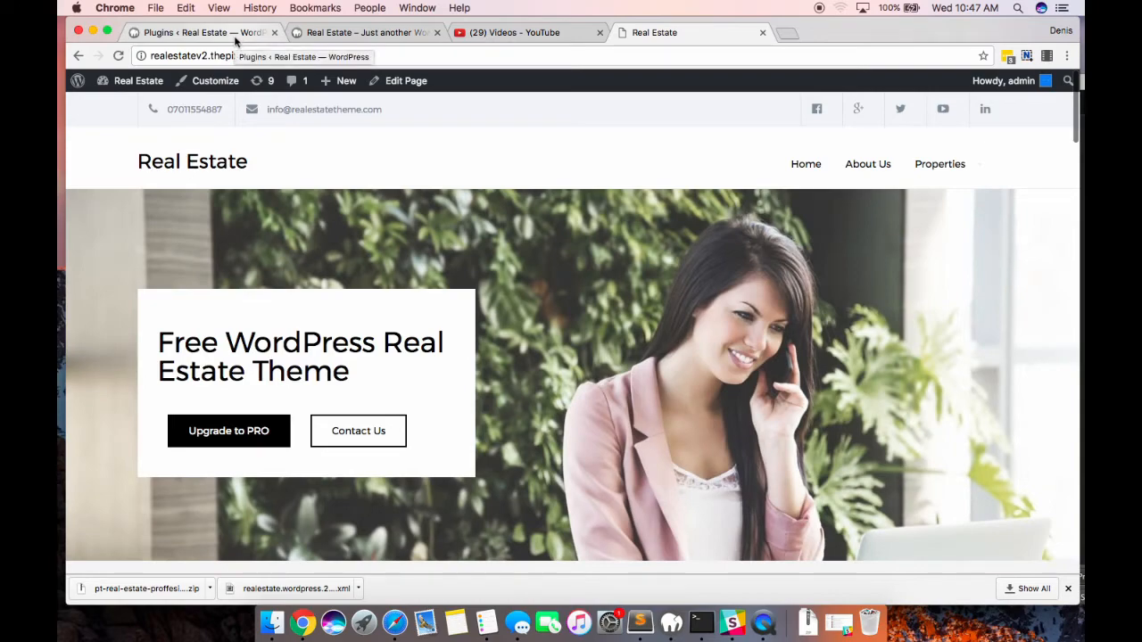
{"action": "left_click", "coordinate": [237, 39]}
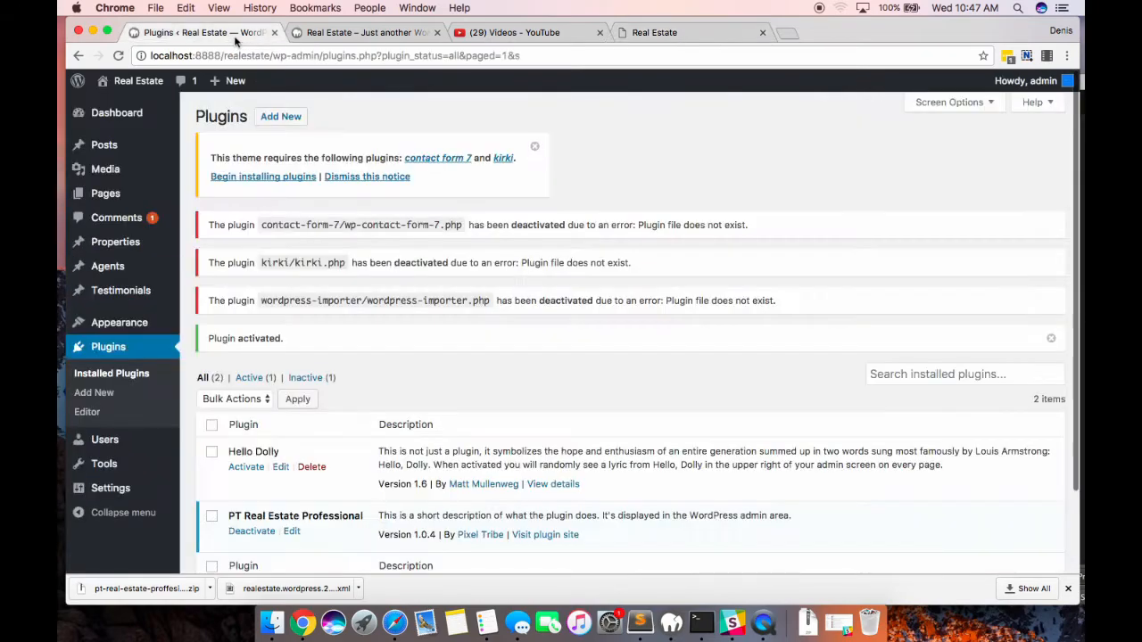
{"action": "scroll", "coordinate": [435, 344], "scroll_direction": "down", "scroll_amount": 1}
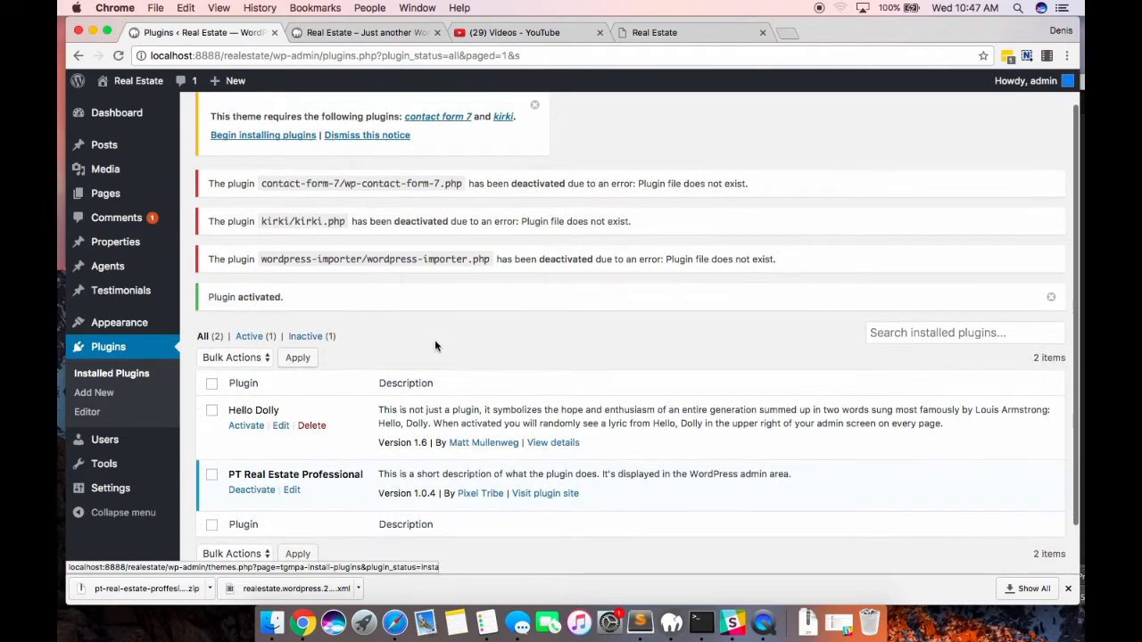
{"action": "scroll", "coordinate": [435, 346], "scroll_direction": "down", "scroll_amount": 2}
{"action": "scroll", "coordinate": [435, 345], "scroll_direction": "up", "scroll_amount": 3}
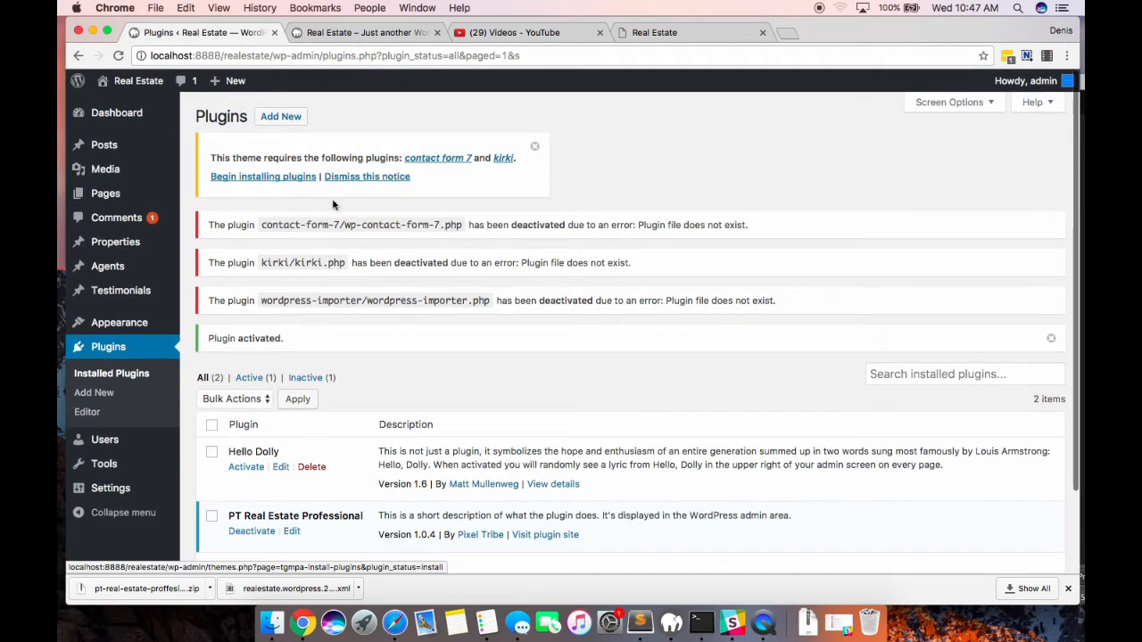
- Install the theme's required plugins, contact form 7 and kirki, with one bulk action
{"action": "left_click", "coordinate": [284, 177]}
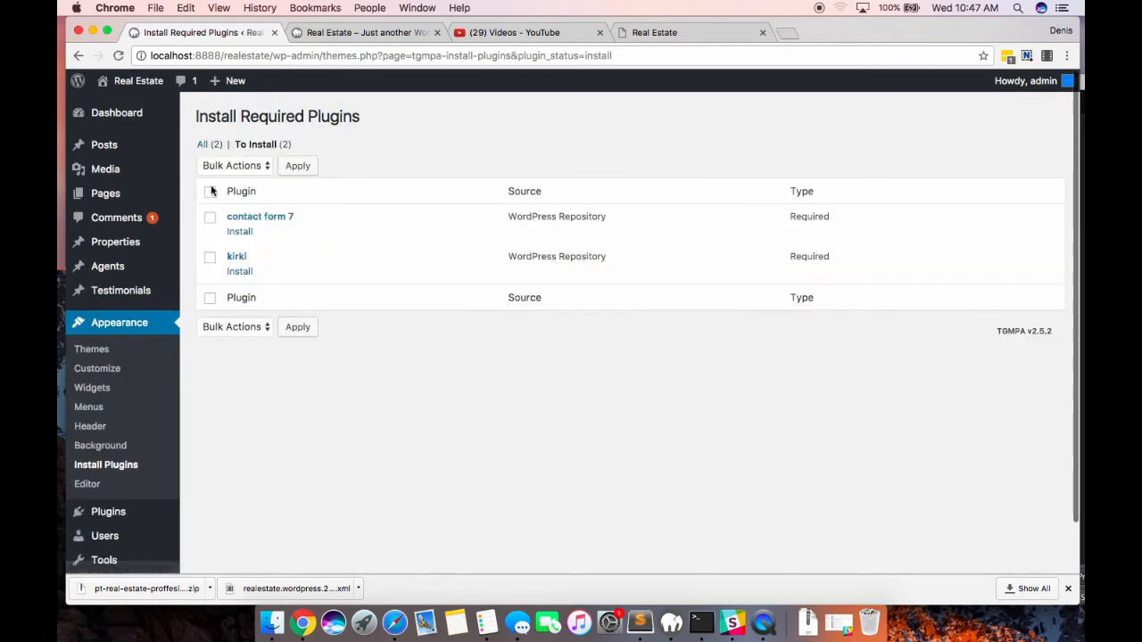
{"action": "left_click", "coordinate": [209, 192]}
{"action": "left_click", "coordinate": [257, 328]}
{"action": "left_click", "coordinate": [242, 345]}
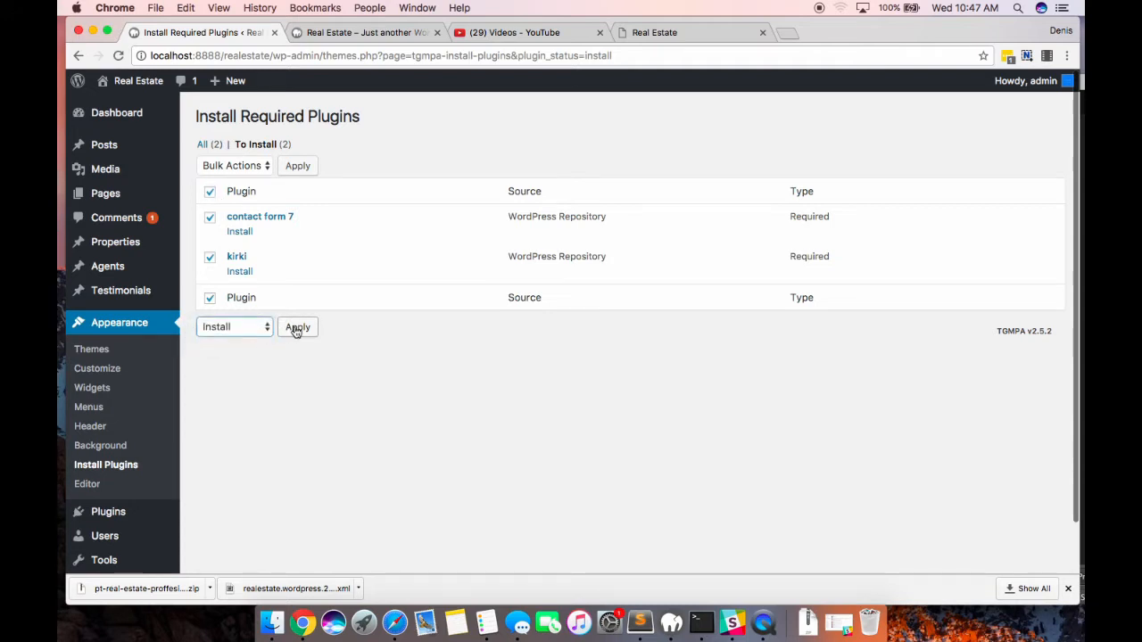
{"action": "left_click", "coordinate": [296, 328]}
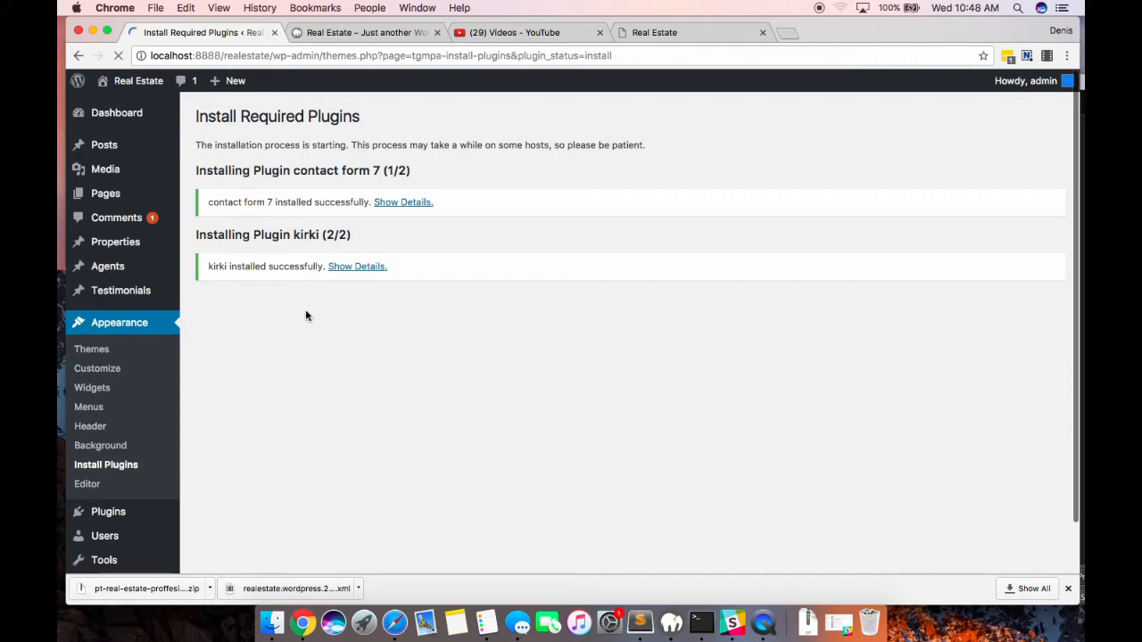
- Return to the required plugins list and activate contact form 7 and kirki in bulk
{"action": "left_click", "coordinate": [289, 319]}
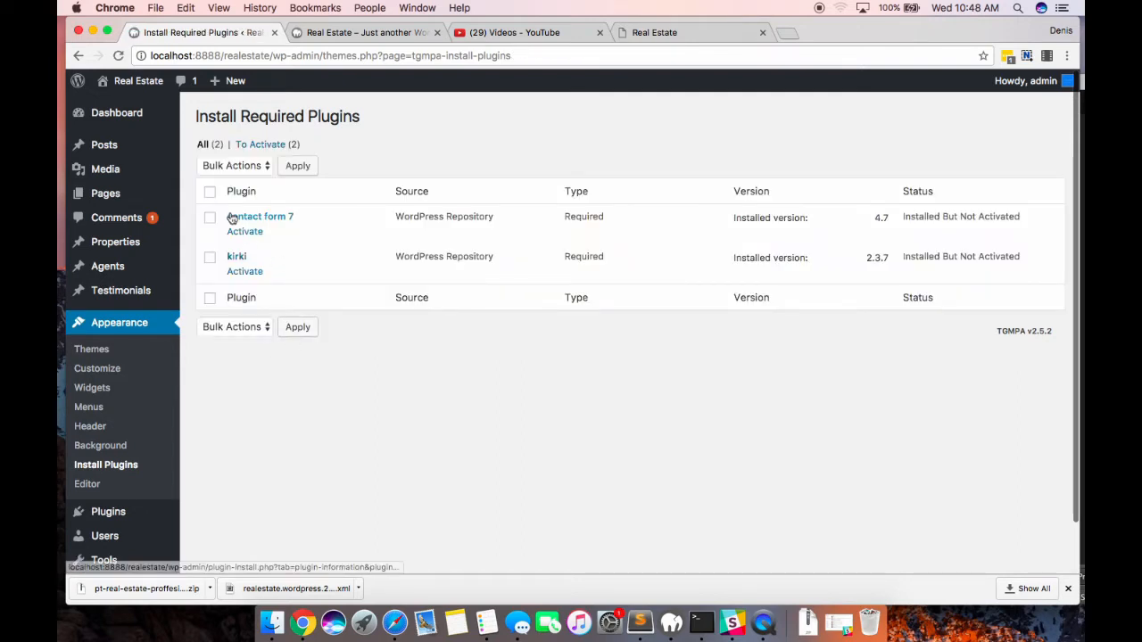
{"action": "left_click", "coordinate": [206, 193]}
{"action": "left_click", "coordinate": [242, 168]}
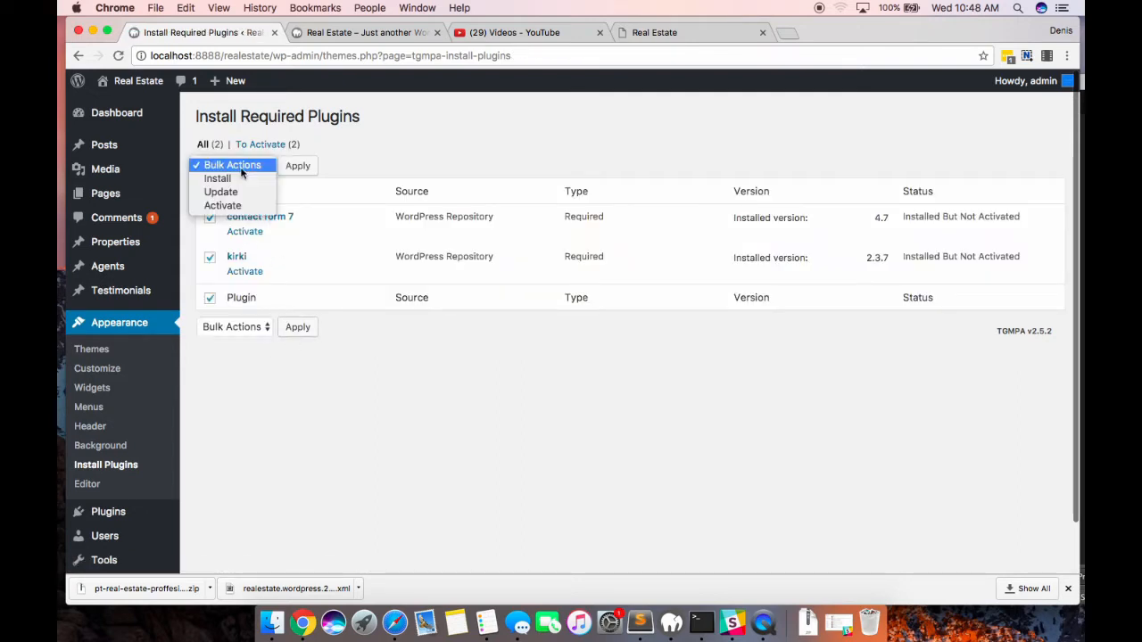
{"action": "left_click", "coordinate": [291, 190]}
{"action": "key", "text": "a"}
{"action": "left_click", "coordinate": [297, 170]}
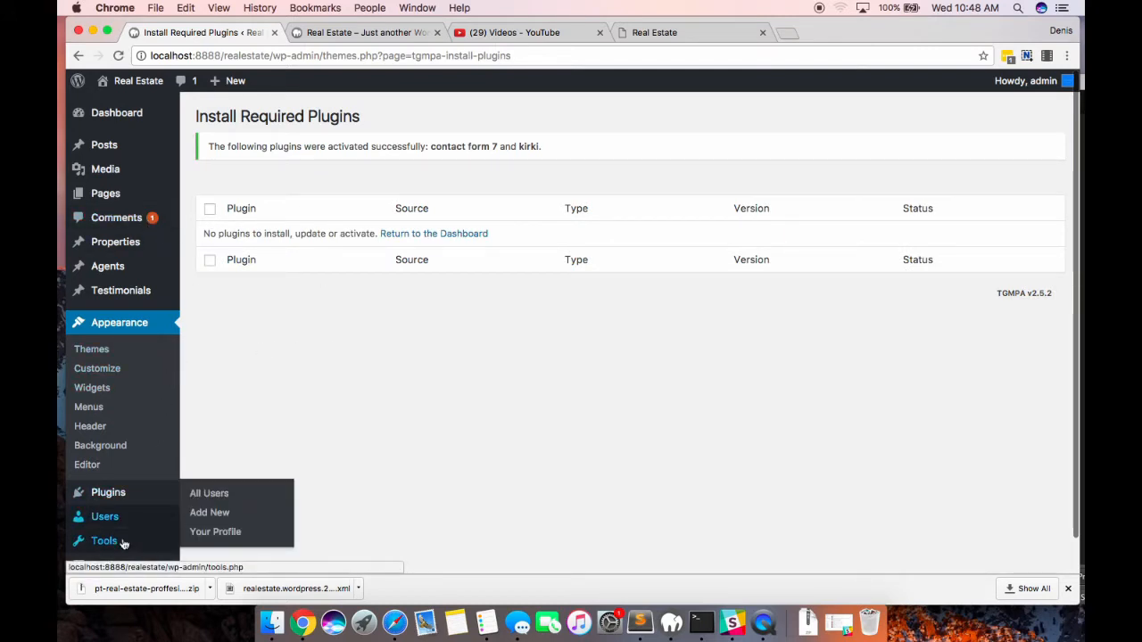
- Install the WordPress importer from the list of import tools and close the YouTube page
{"action": "mouse_move", "coordinate": [166, 541]}
{"action": "left_click", "coordinate": [210, 518]}
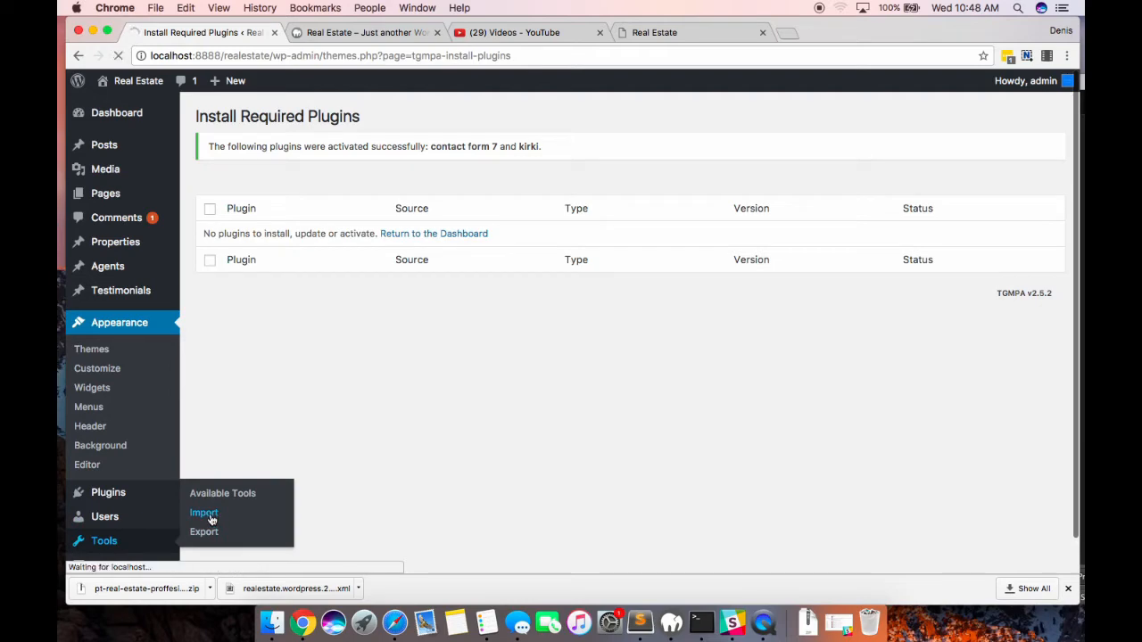
{"action": "scroll", "coordinate": [352, 438], "scroll_direction": "down", "scroll_amount": 2}
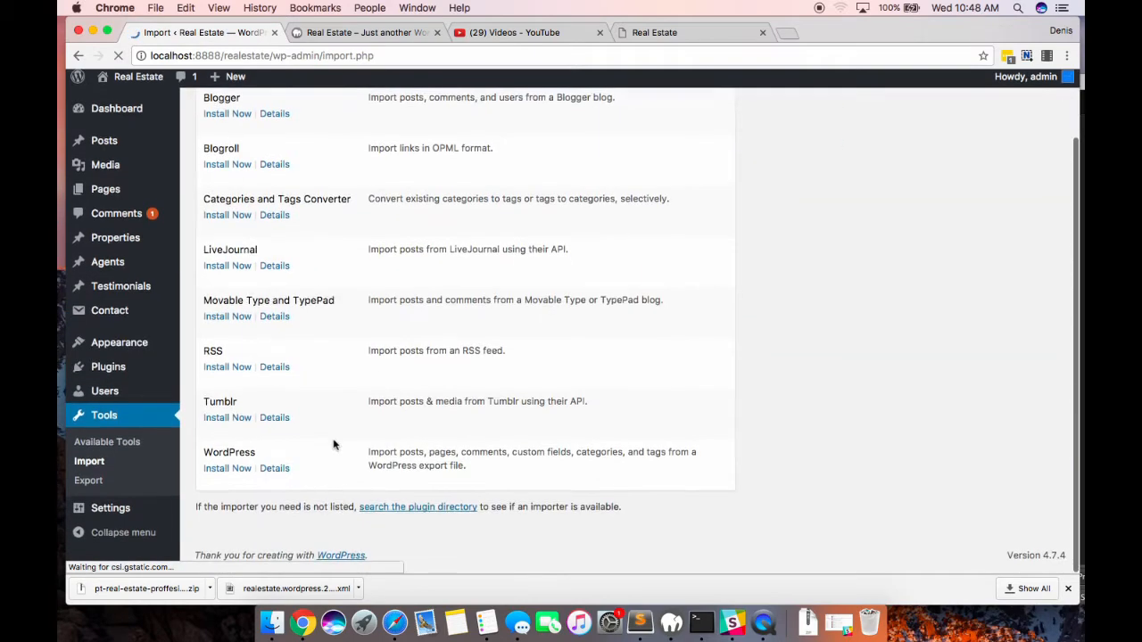
{"action": "left_click", "coordinate": [227, 472]}
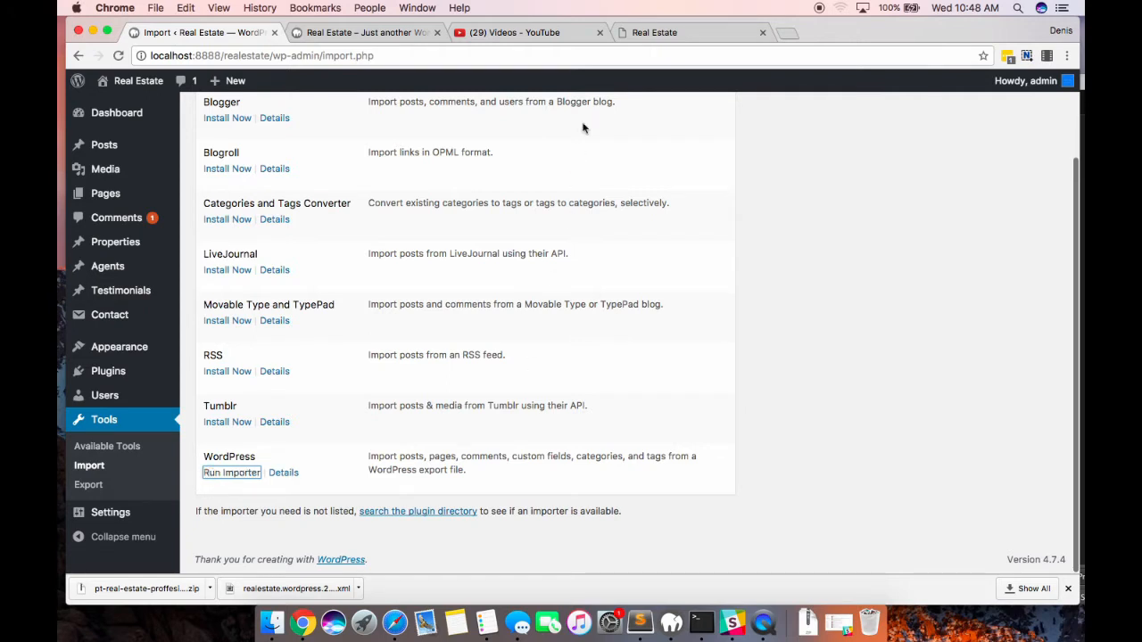
{"action": "left_click", "coordinate": [599, 33]}
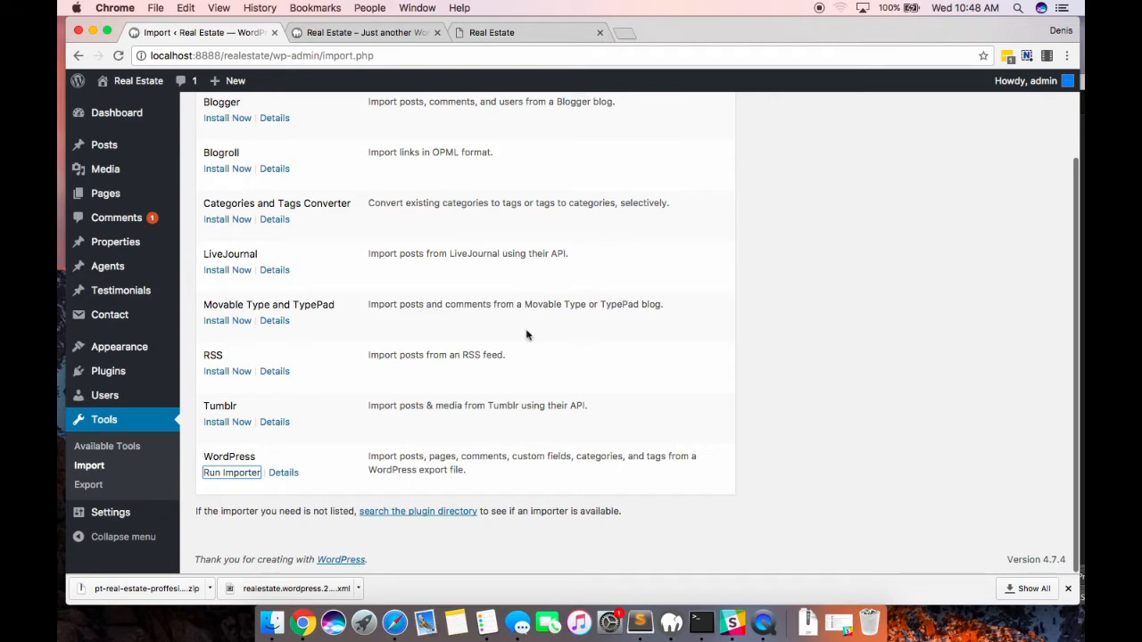
- Run the WordPress importer and upload realestate.wordpress.2017-04-26.xml from Downloads
{"action": "left_click", "coordinate": [237, 473]}
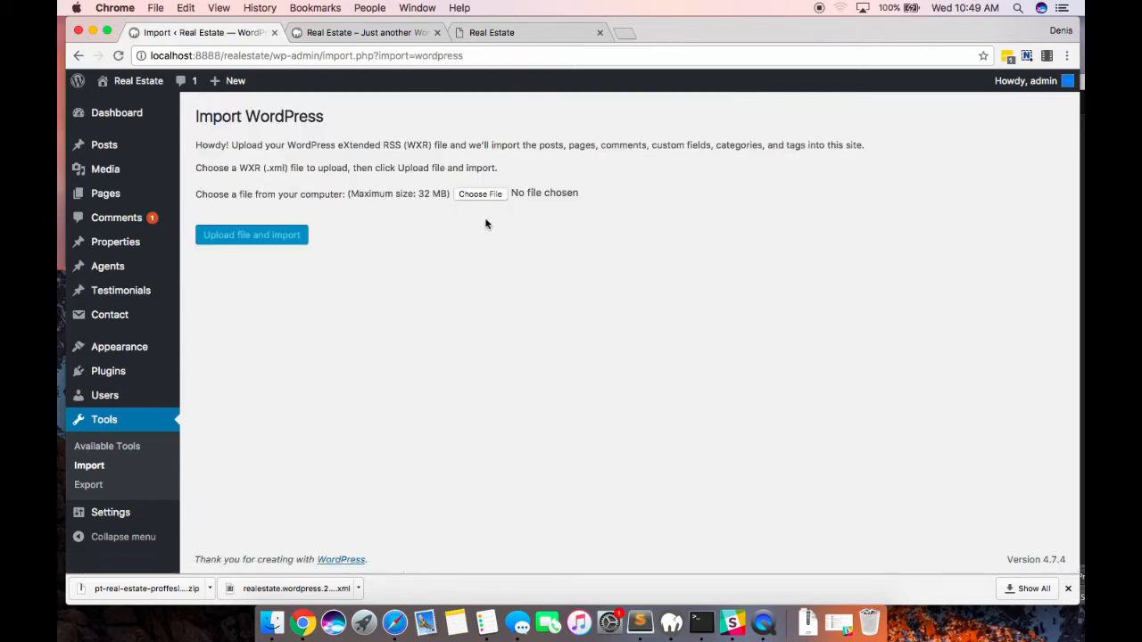
{"action": "left_click", "coordinate": [475, 196]}
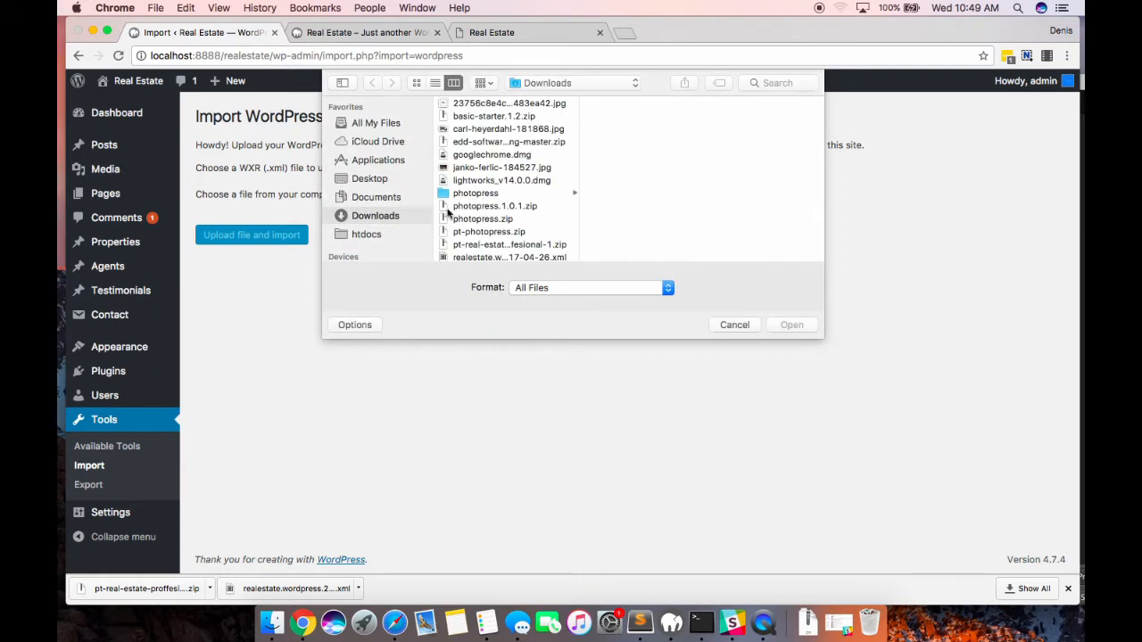
{"action": "left_click", "coordinate": [486, 257]}
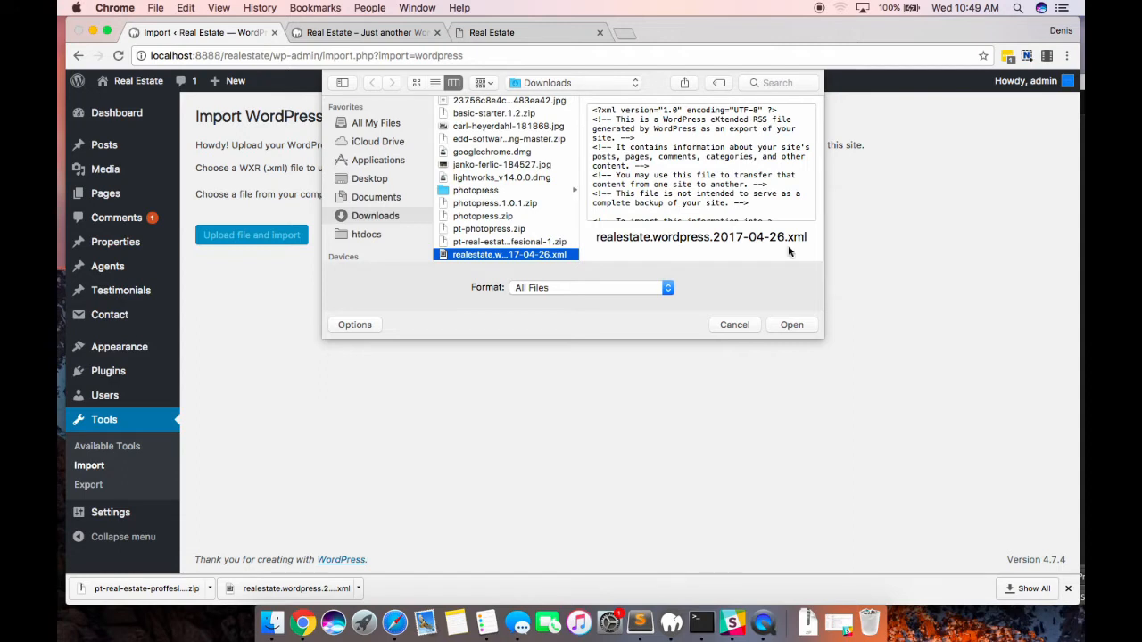
{"action": "left_click", "coordinate": [787, 326]}
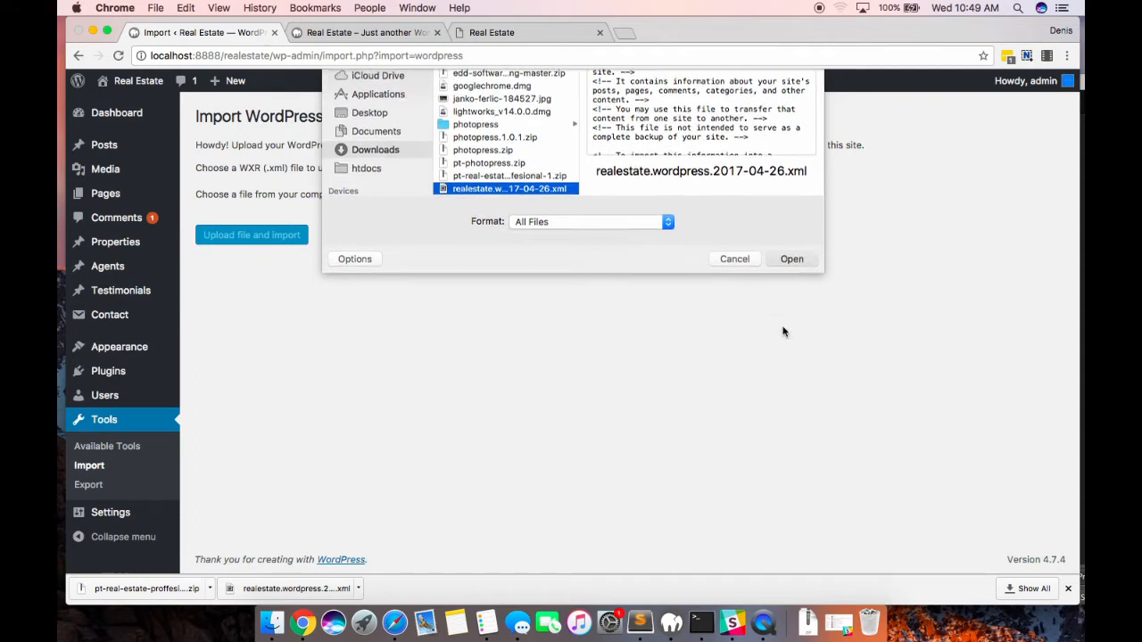
{"action": "left_click", "coordinate": [269, 242]}
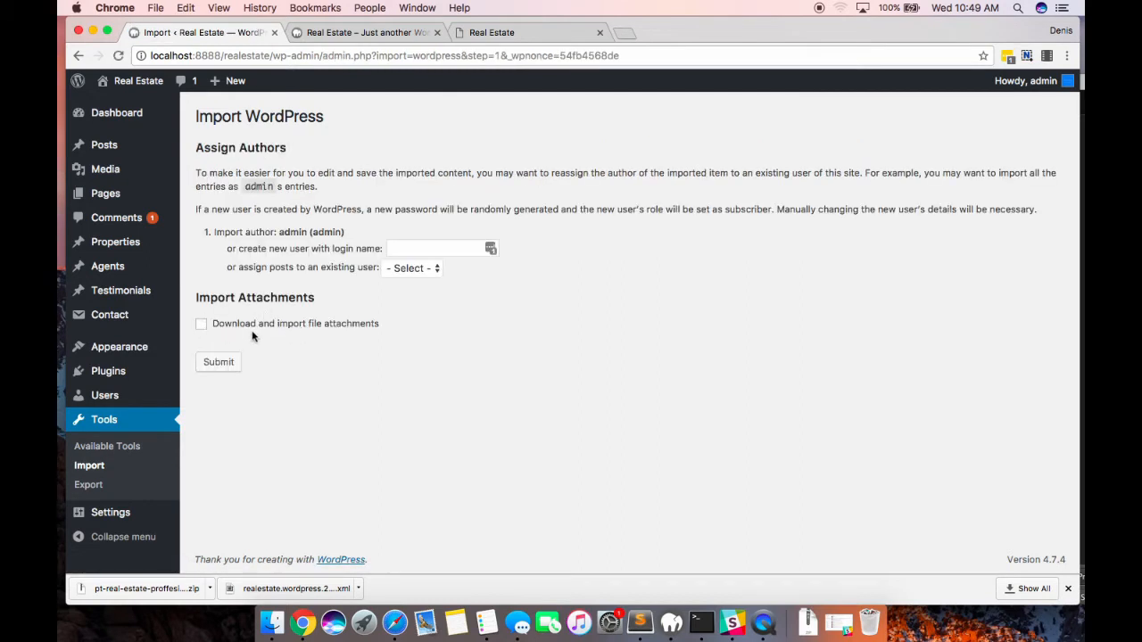
- Import the demo content including file attachments, assign its posts to an existing user, and look through the import results
{"action": "left_click", "coordinate": [200, 324]}
{"action": "left_click", "coordinate": [411, 271]}
{"action": "left_click", "coordinate": [409, 280]}
{"action": "left_click", "coordinate": [221, 364]}
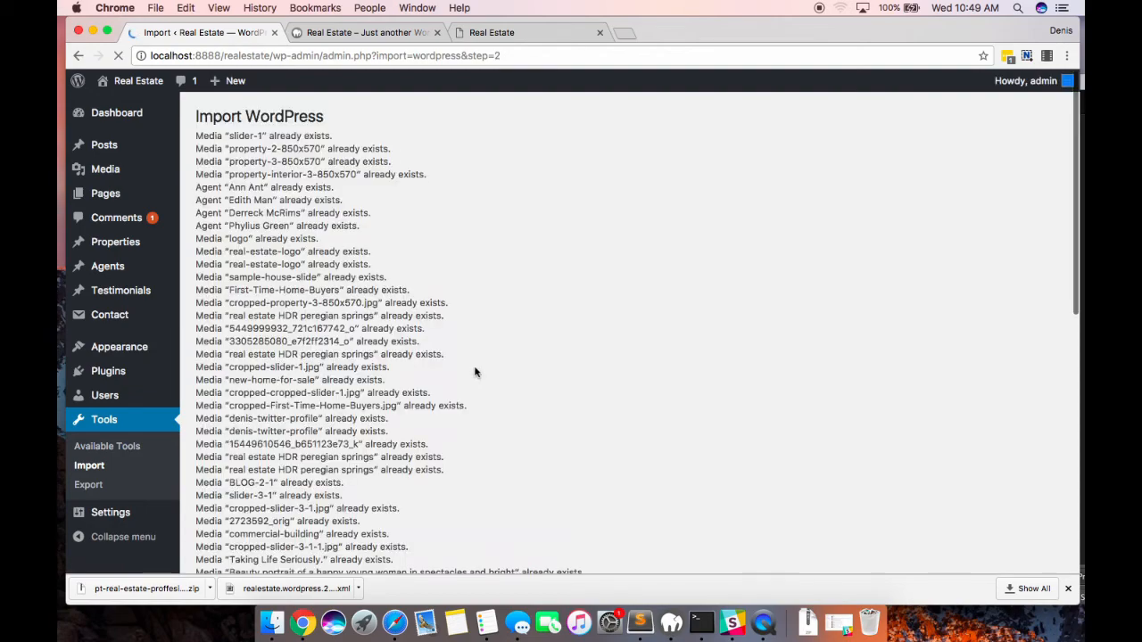
{"action": "scroll", "coordinate": [475, 372], "scroll_direction": "down", "scroll_amount": 20}
{"action": "scroll", "coordinate": [474, 372], "scroll_direction": "up", "scroll_amount": 10}
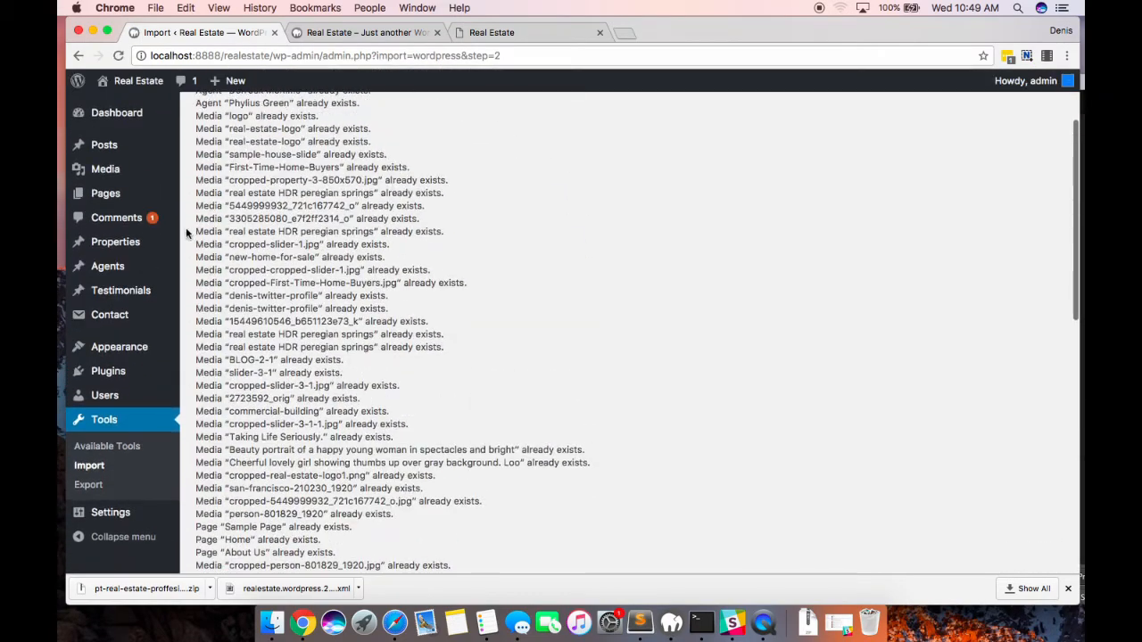
- Show the trashed pages and restore all of them in bulk
{"action": "left_click", "coordinate": [105, 194]}
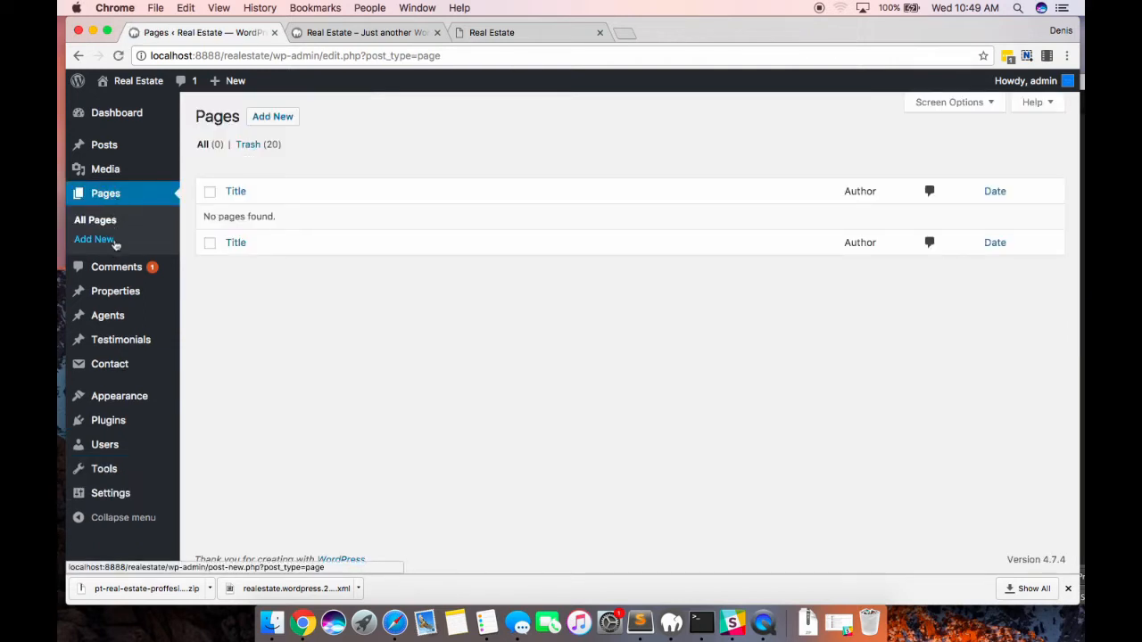
{"action": "left_click", "coordinate": [105, 221]}
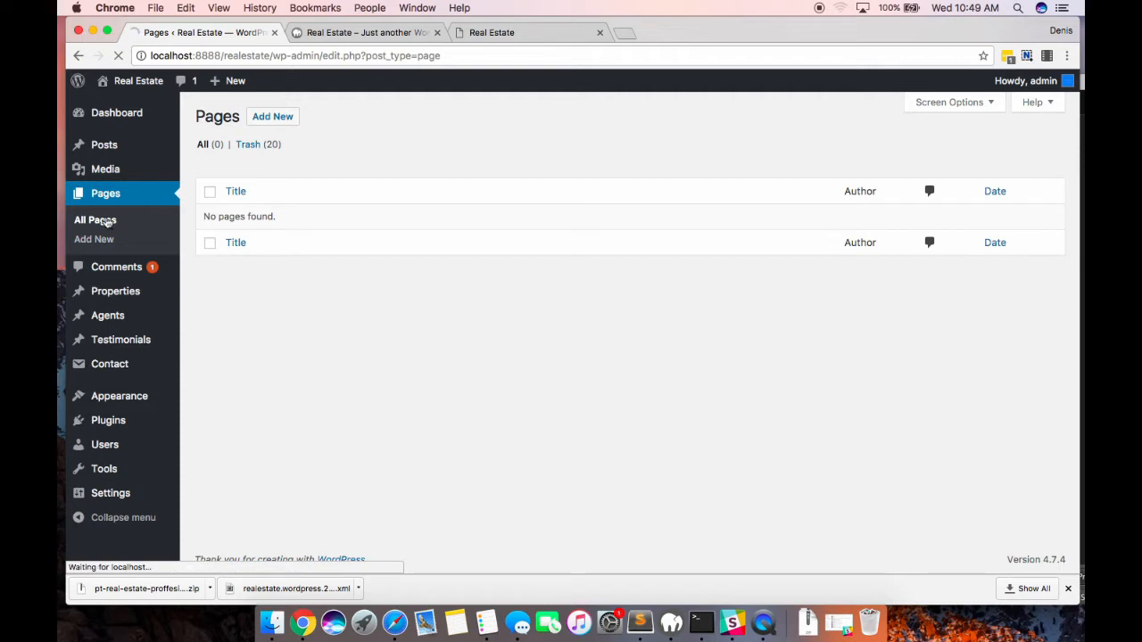
{"action": "left_click", "coordinate": [251, 149]}
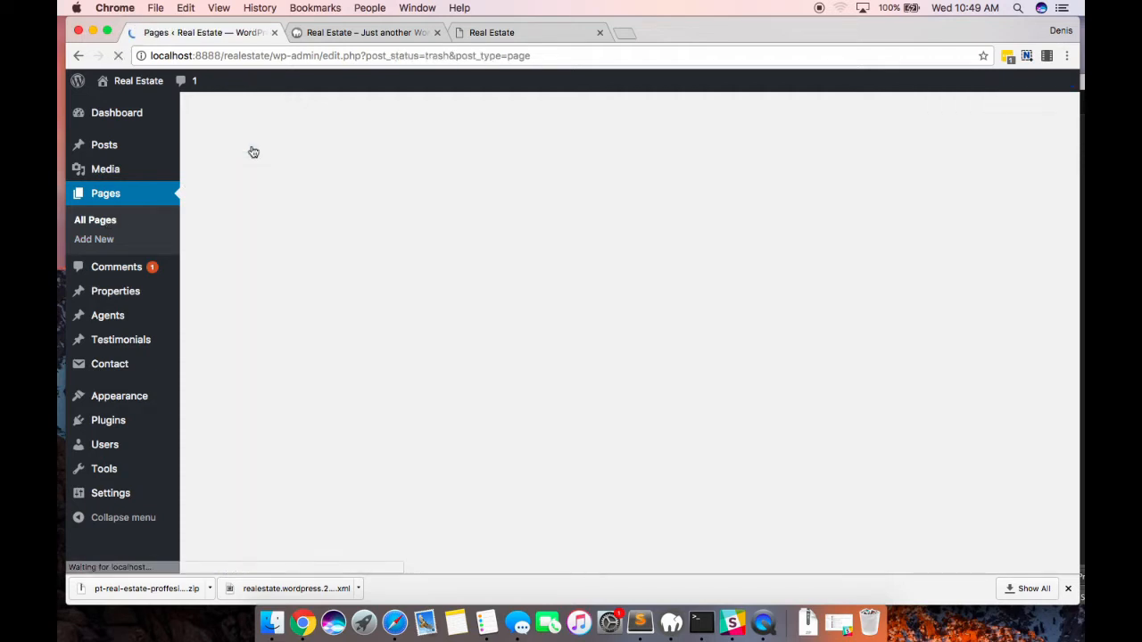
{"action": "left_click", "coordinate": [211, 192]}
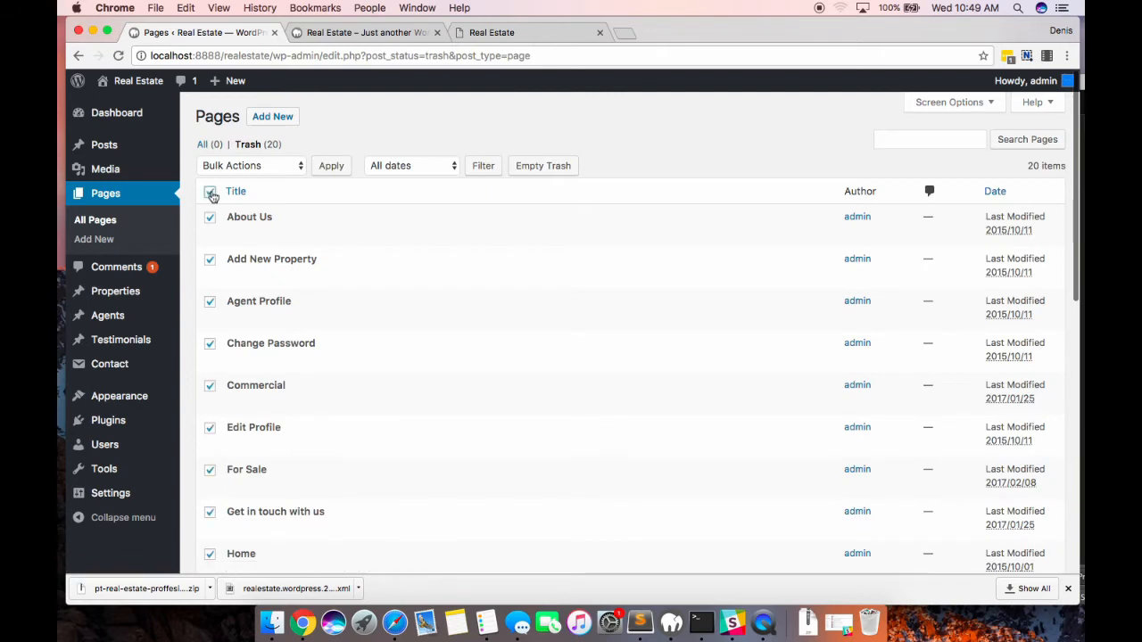
{"action": "left_click", "coordinate": [253, 169]}
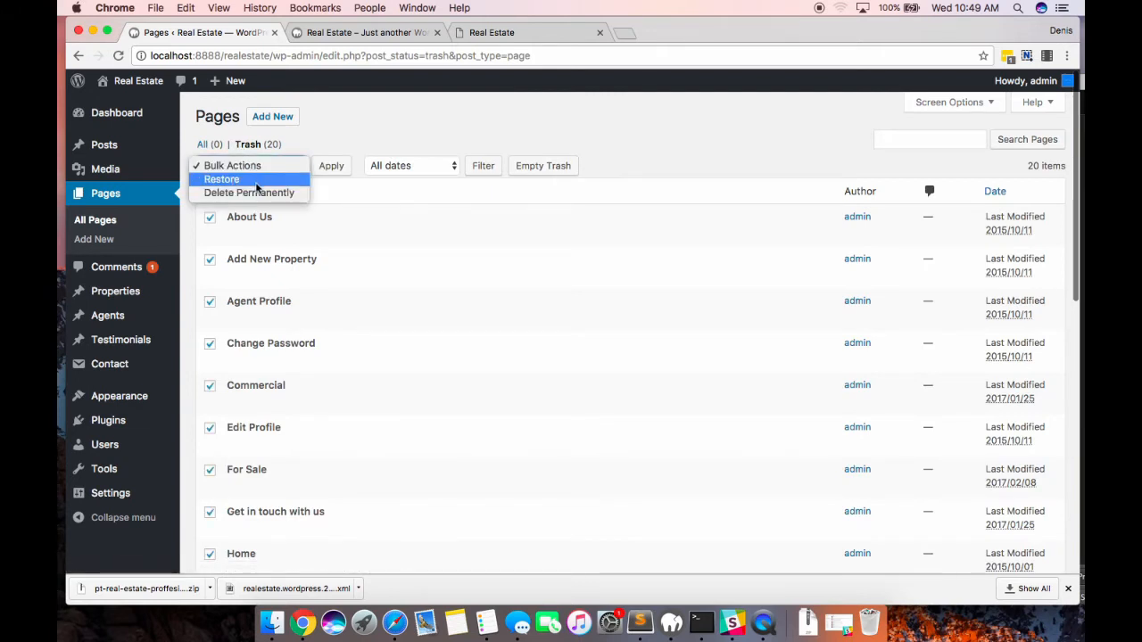
{"action": "left_click", "coordinate": [256, 182]}
{"action": "left_click", "coordinate": [342, 169]}
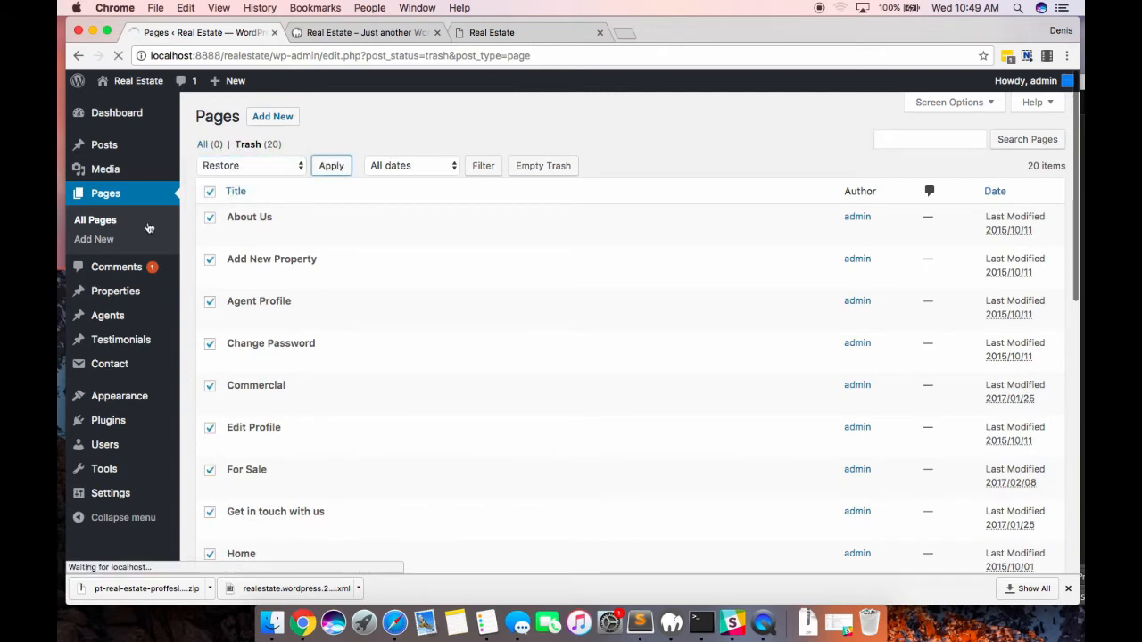
- Open the Home page from the list of all pages, set its template to FrontPage PRO and update it
{"action": "left_click", "coordinate": [94, 221]}
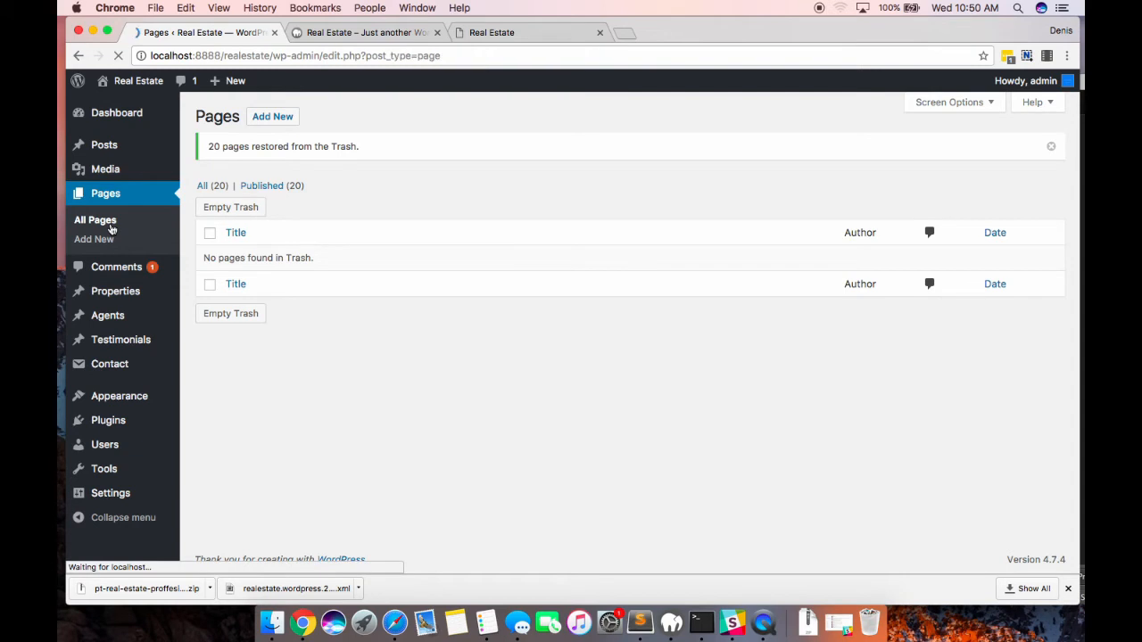
{"action": "mouse_move", "coordinate": [260, 219]}
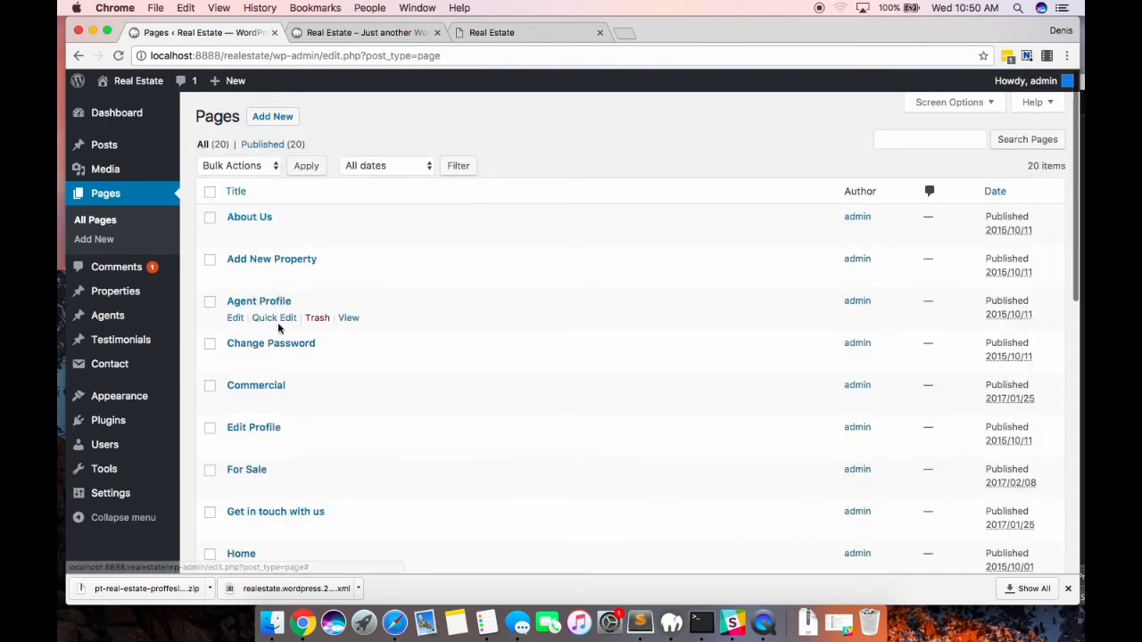
{"action": "scroll", "coordinate": [308, 397], "scroll_direction": "down", "scroll_amount": 5}
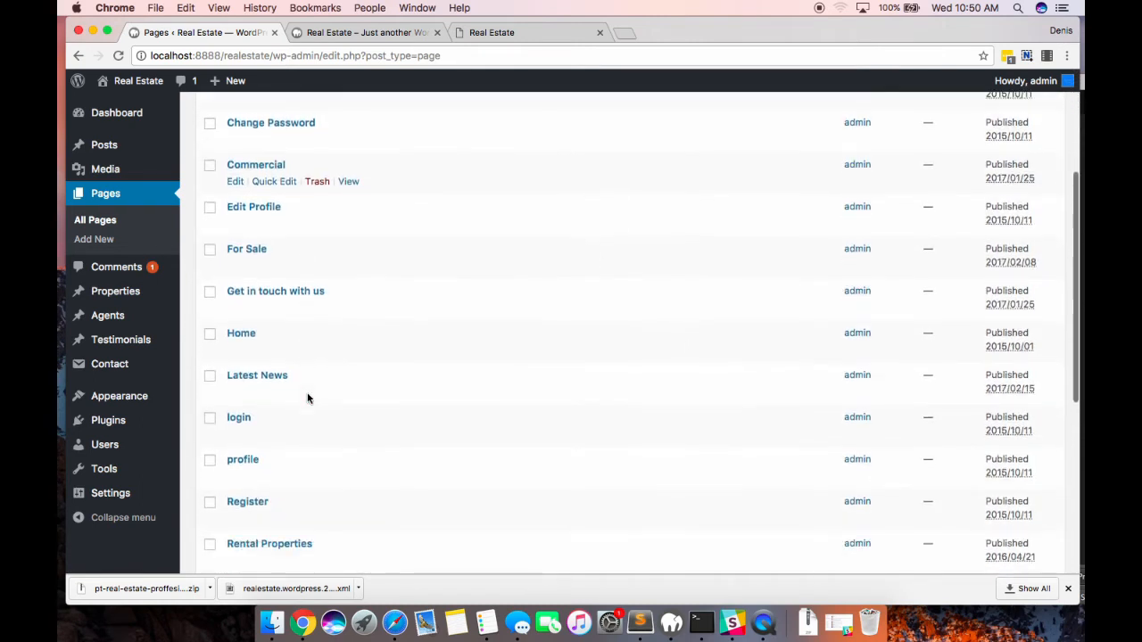
{"action": "left_click", "coordinate": [250, 325]}
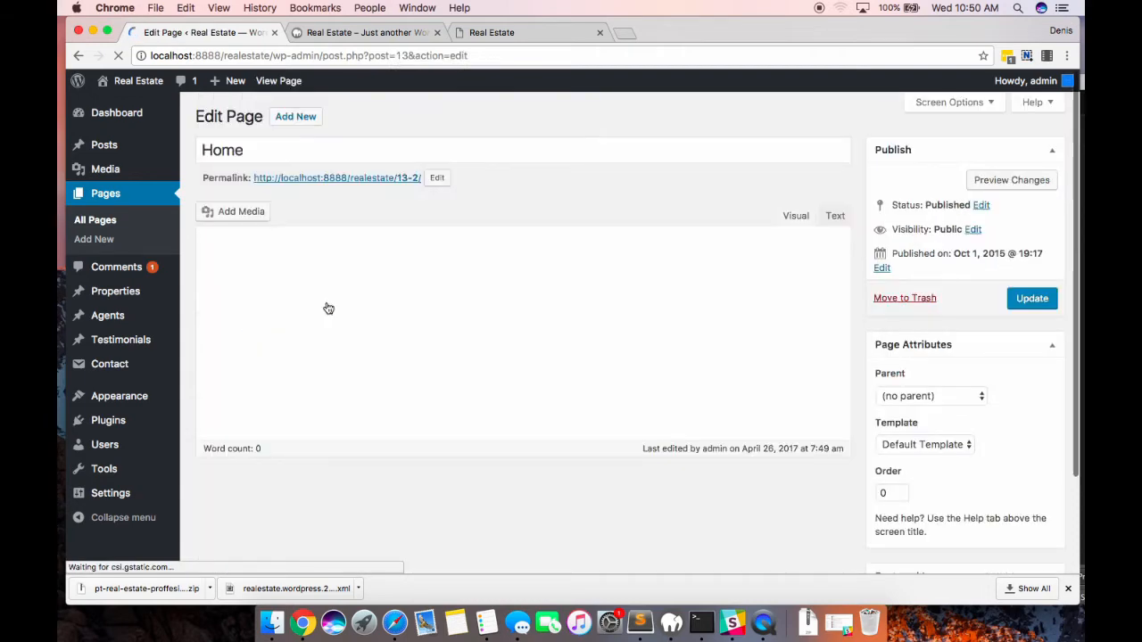
{"action": "scroll", "coordinate": [1006, 473], "scroll_direction": "down", "scroll_amount": 2}
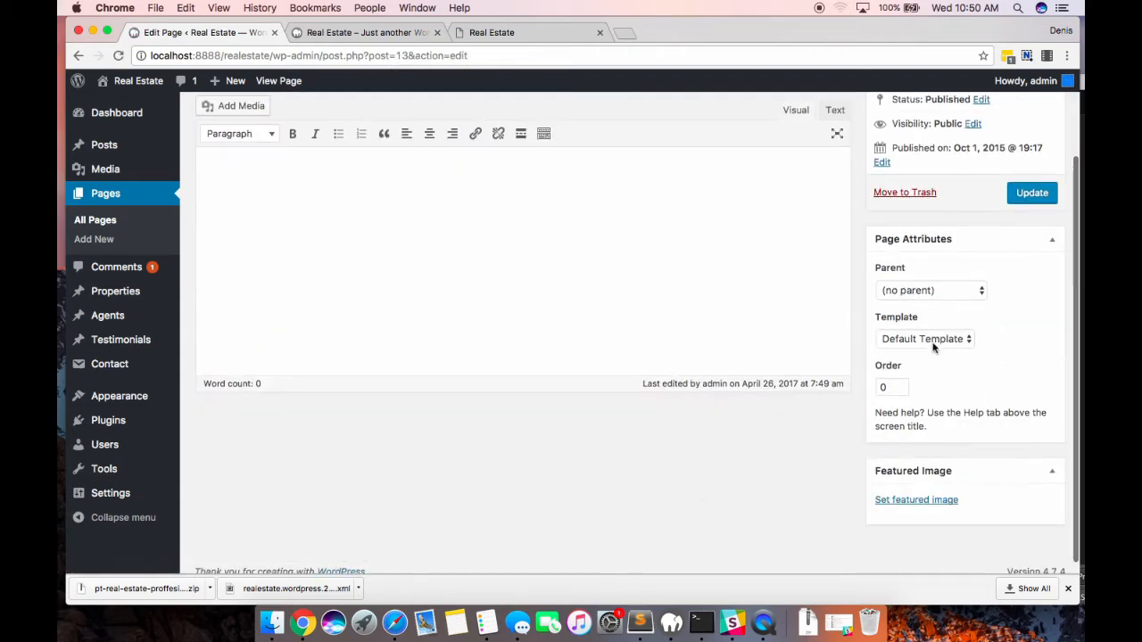
{"action": "scroll", "coordinate": [933, 347], "scroll_direction": "up", "scroll_amount": 5}
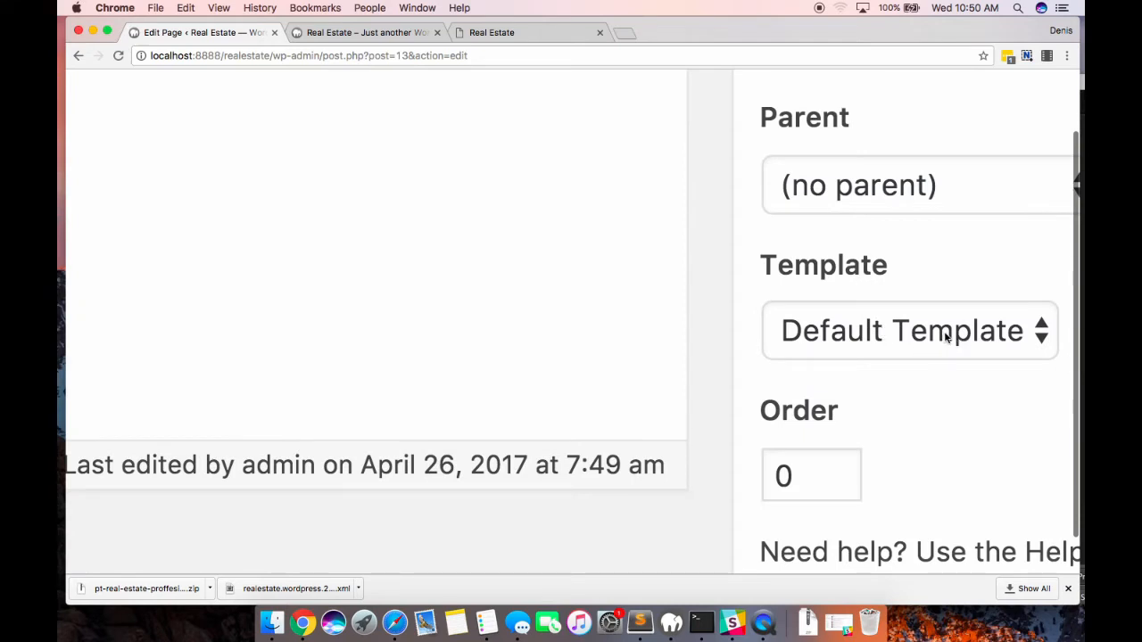
{"action": "left_click", "coordinate": [946, 335]}
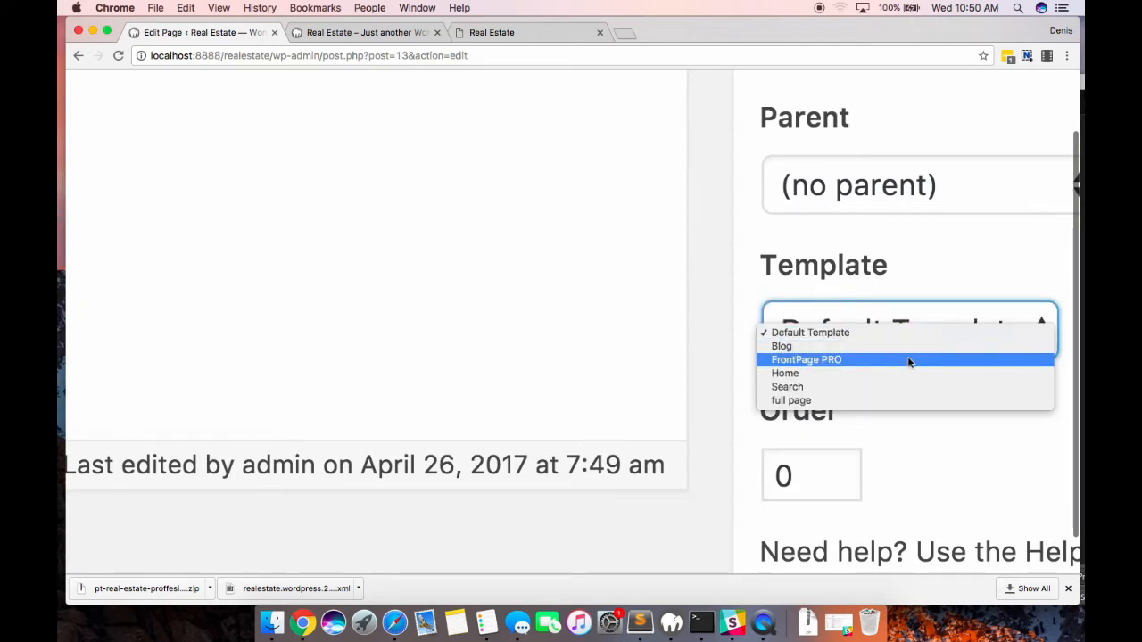
{"action": "key", "text": "Escape"}
{"action": "scroll", "coordinate": [971, 395], "scroll_direction": "down", "scroll_amount": 5}
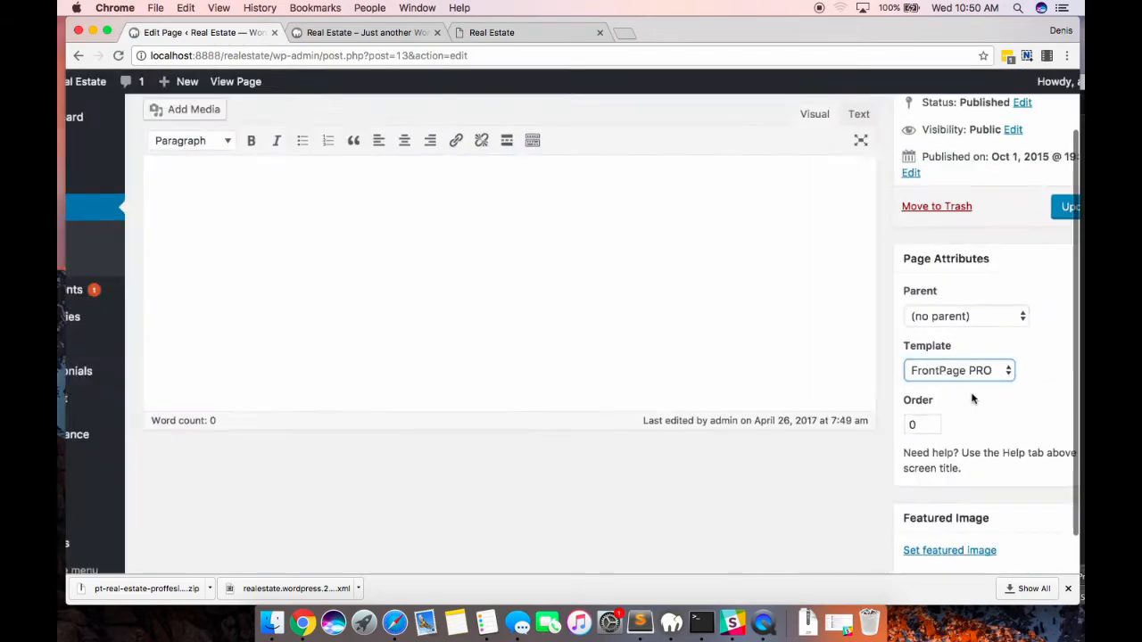
{"action": "left_click", "coordinate": [1031, 197]}
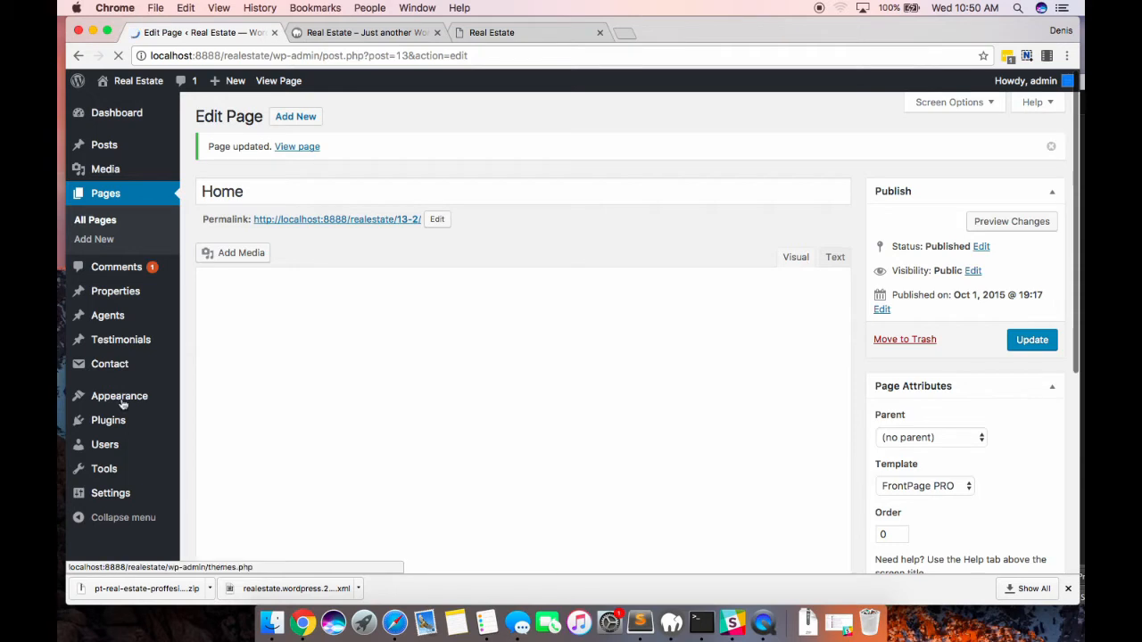
- Open the theme customizer and bring up the Sort Front Page Sections settings
{"action": "mouse_move", "coordinate": [123, 403]}
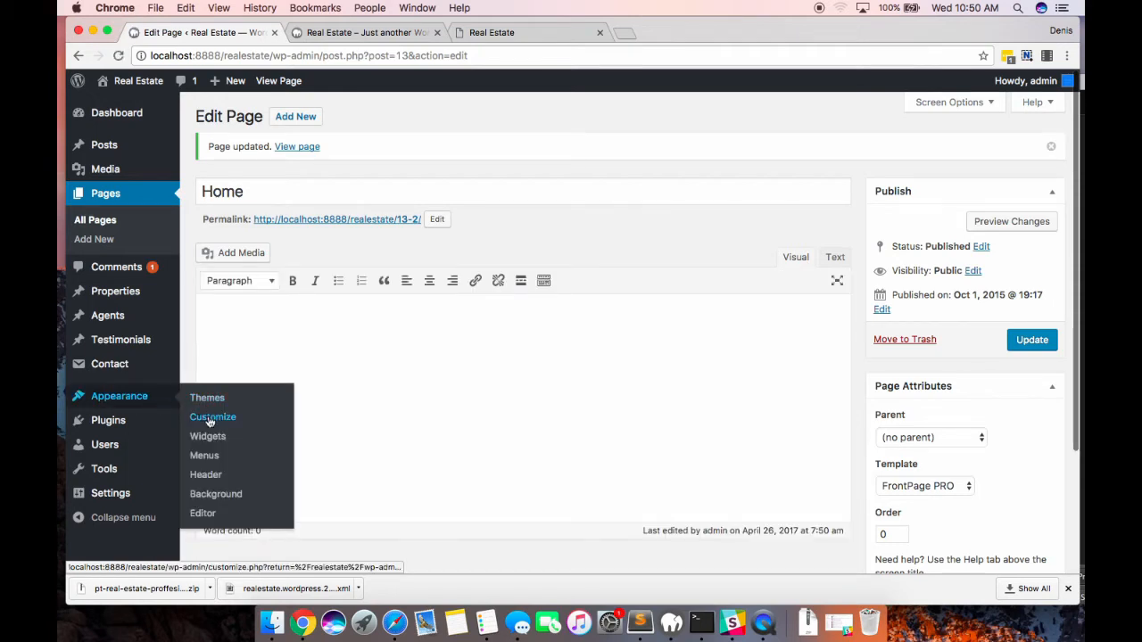
{"action": "left_click", "coordinate": [211, 418]}
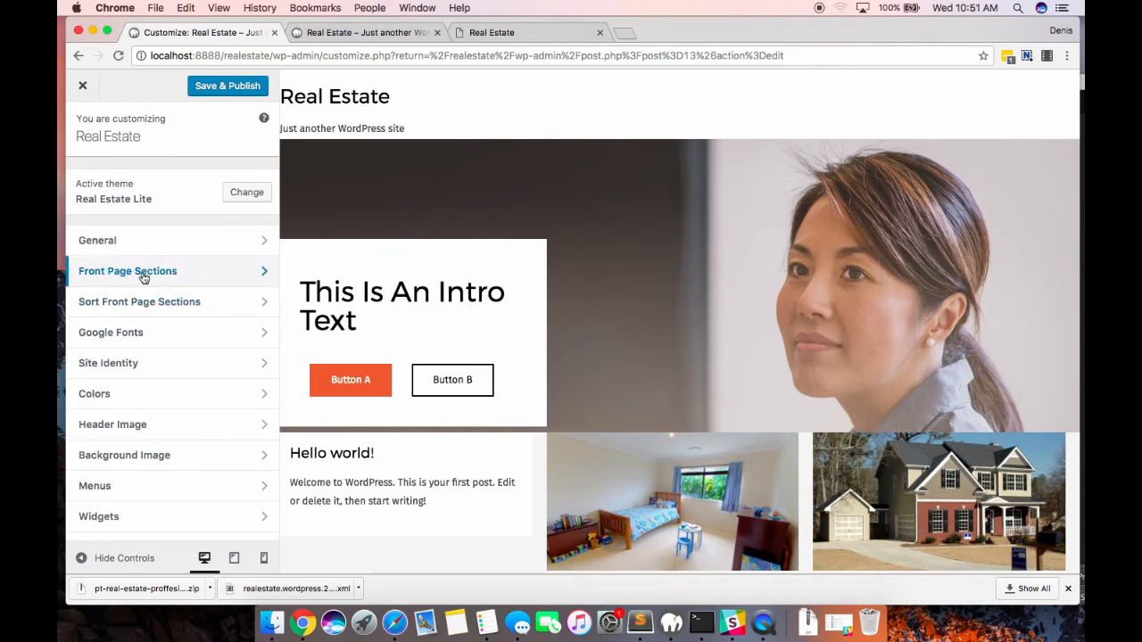
{"action": "left_click", "coordinate": [181, 305]}
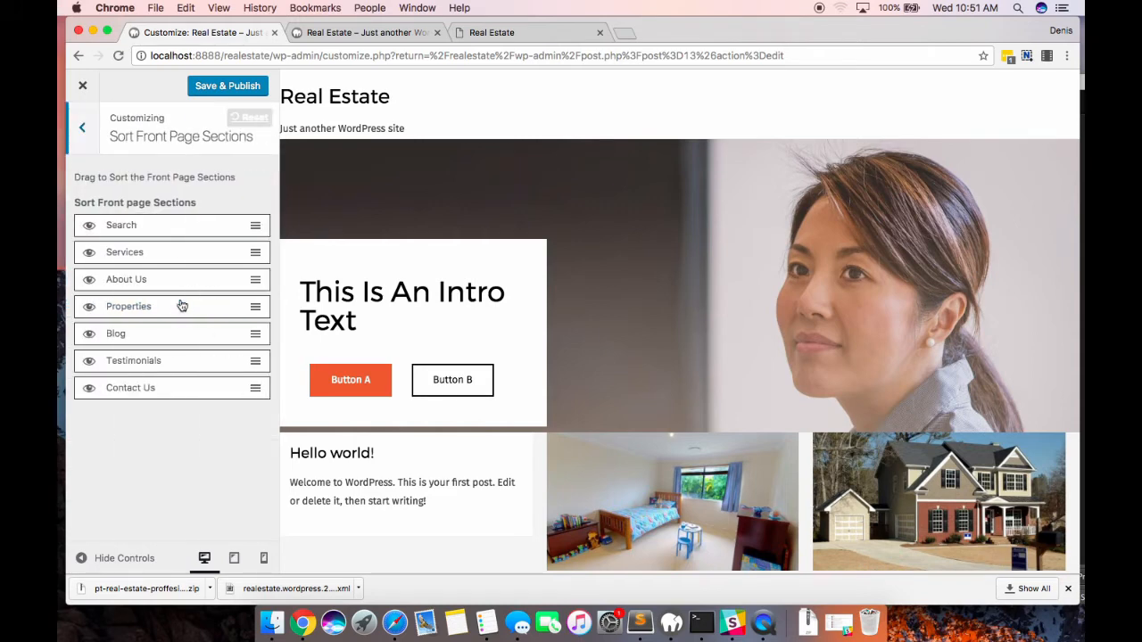
- Try hiding the Services section from the front page, show it again and return to the customizer overview
{"action": "left_click", "coordinate": [89, 258]}
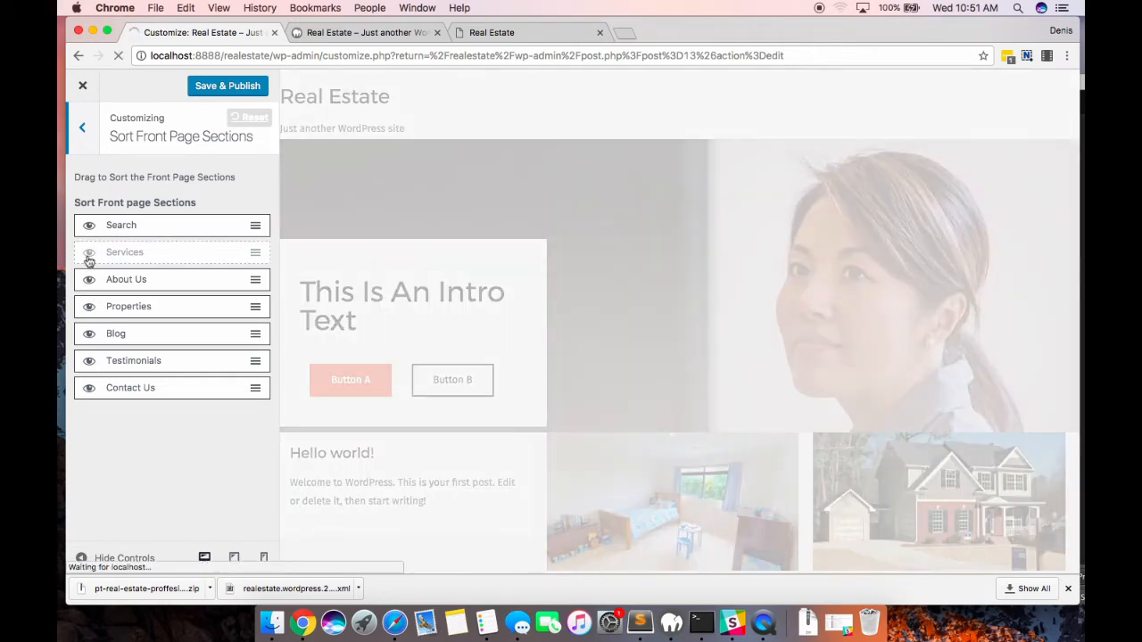
{"action": "left_click", "coordinate": [89, 258]}
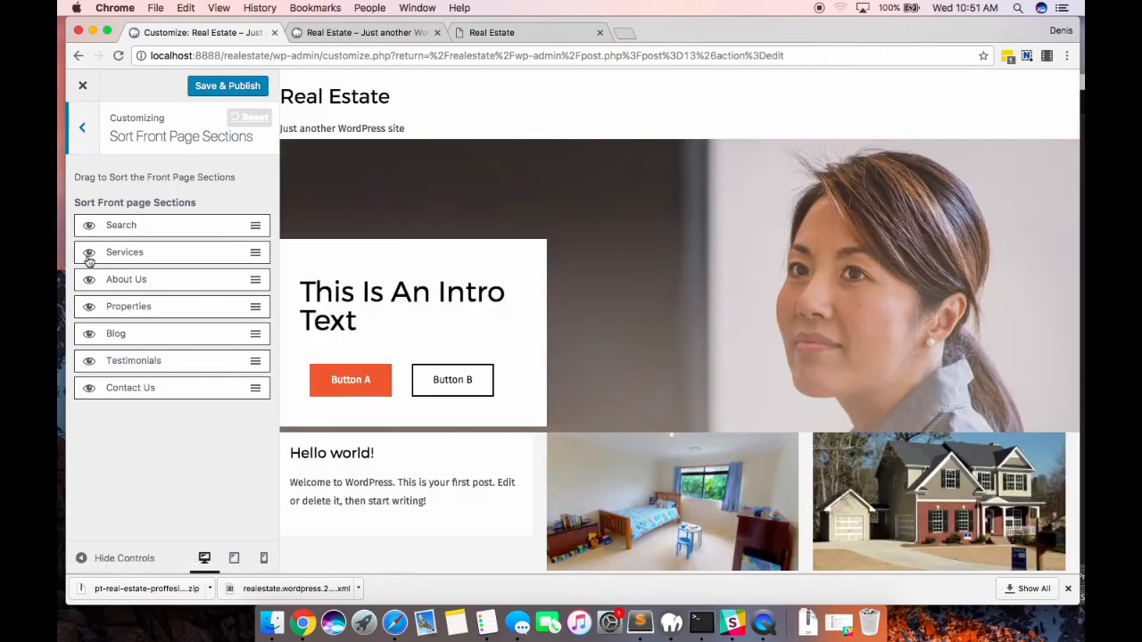
{"action": "left_click", "coordinate": [90, 125]}
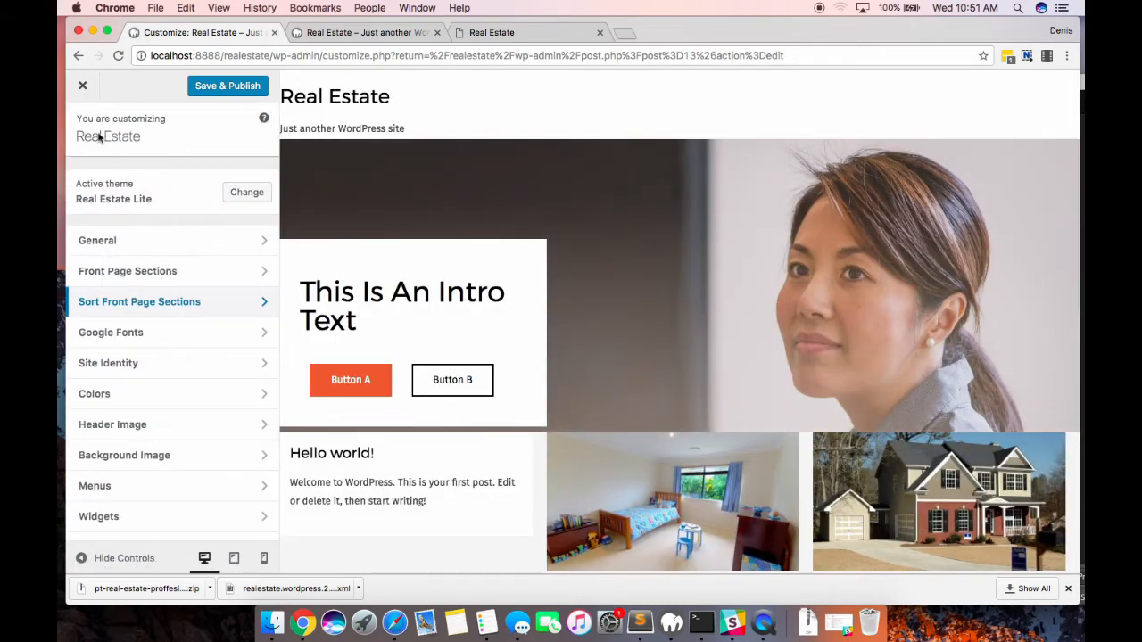
- Open the Services Section settings among the front page sections and set the section title to "Services"
{"action": "left_click", "coordinate": [150, 272]}
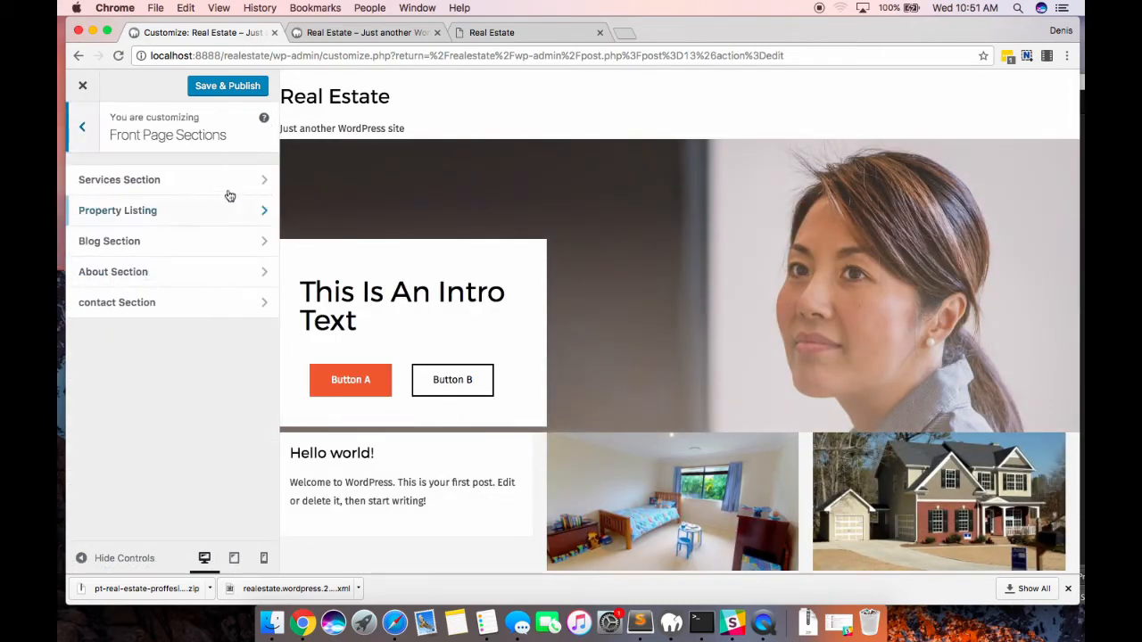
{"action": "left_click", "coordinate": [192, 193]}
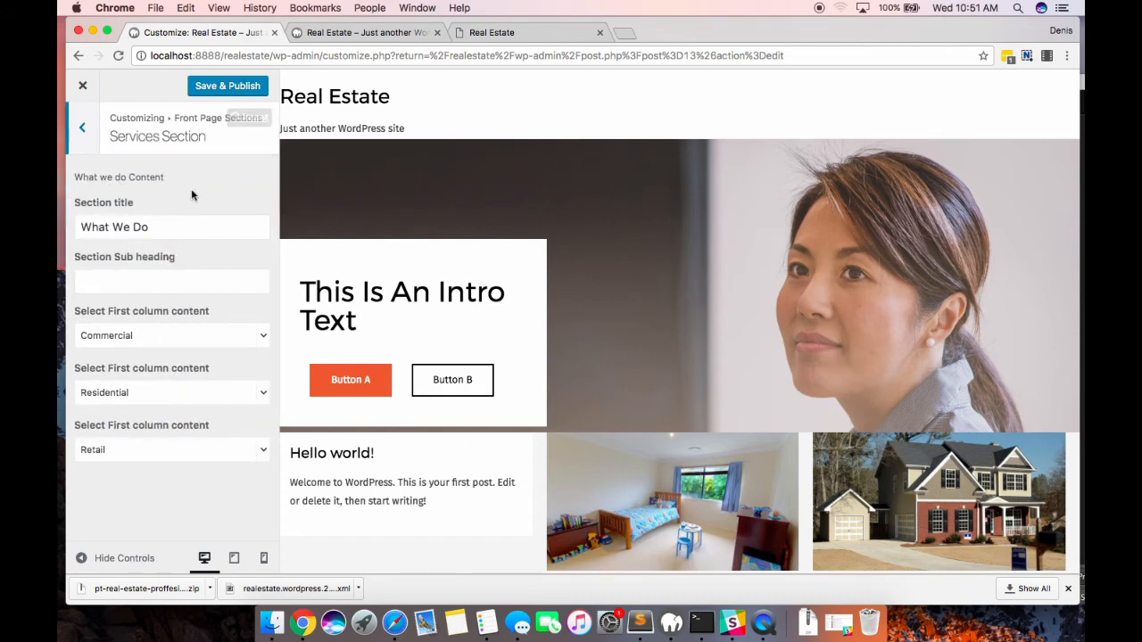
{"action": "left_click", "coordinate": [192, 228]}
{"action": "key", "text": "BackSpace"}
{"action": "key", "text": "BackSpace"}
{"action": "key", "text": "BackSpace"}
{"action": "type", "text": "Searvi"}
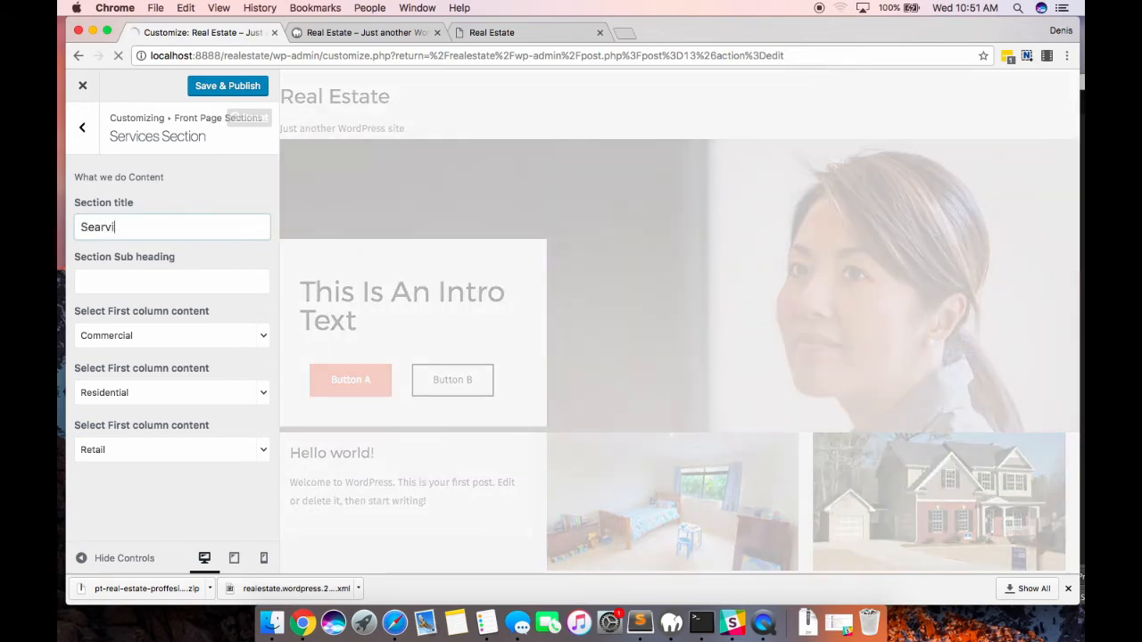
{"action": "key", "text": "BackSpace"}
{"action": "key", "text": "BackSpace"}
{"action": "type", "text": "rvices"}
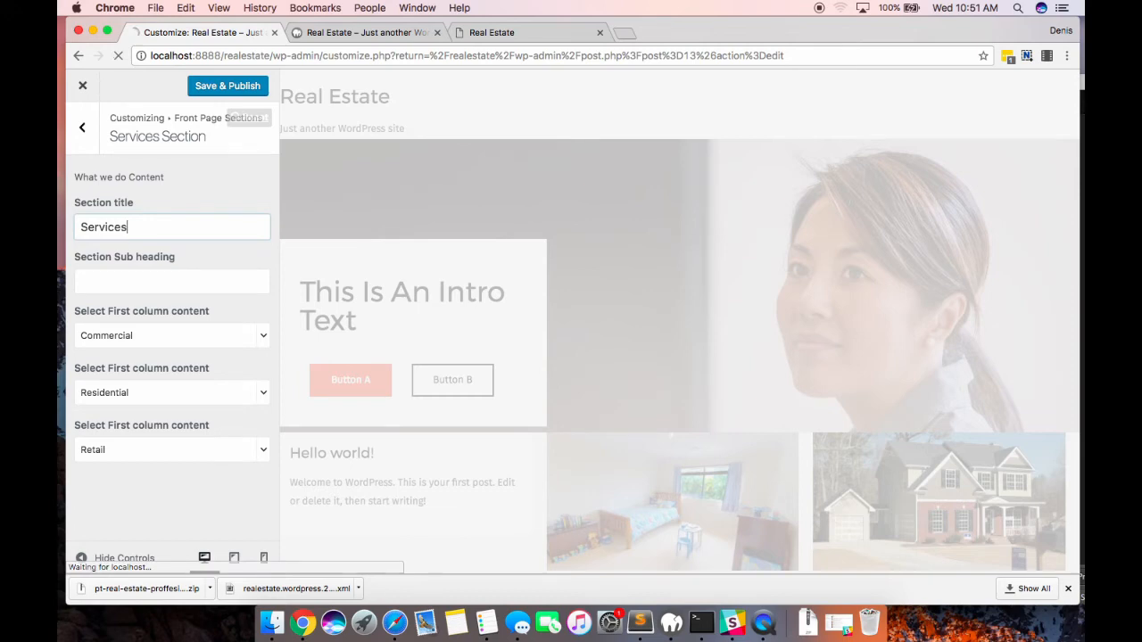
- Set the Services section's sub heading to "this is a sub", then save and publish the changes and check the preview
{"action": "left_click", "coordinate": [138, 276]}
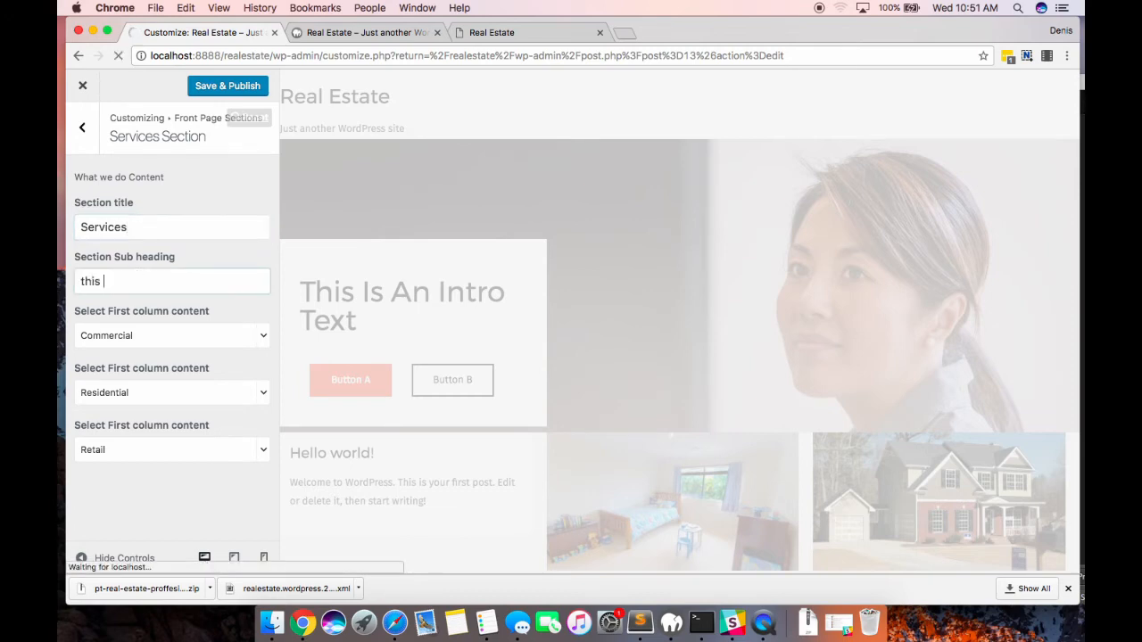
{"action": "type", "text": "this is a sub"}
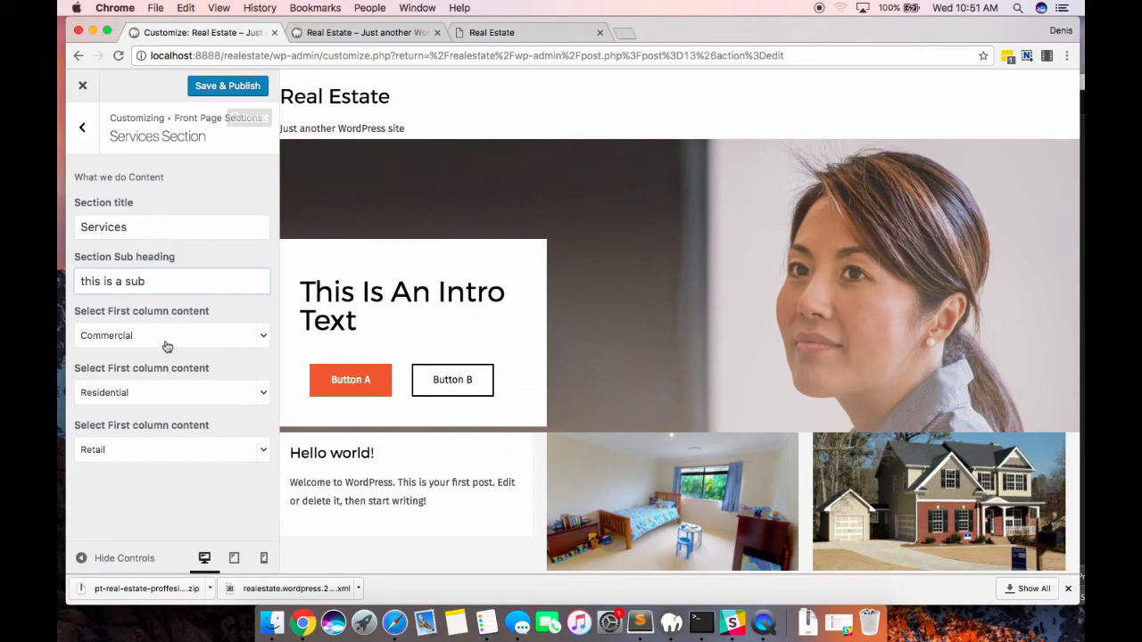
{"action": "scroll", "coordinate": [412, 383], "scroll_direction": "down", "scroll_amount": 5}
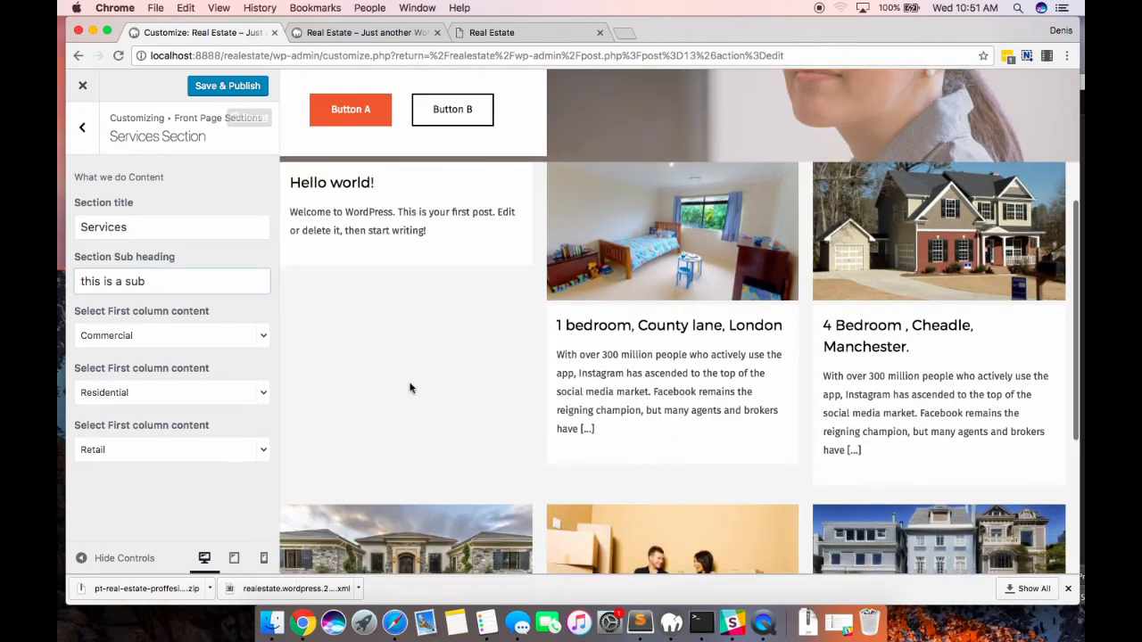
{"action": "scroll", "coordinate": [410, 388], "scroll_direction": "down", "scroll_amount": 5}
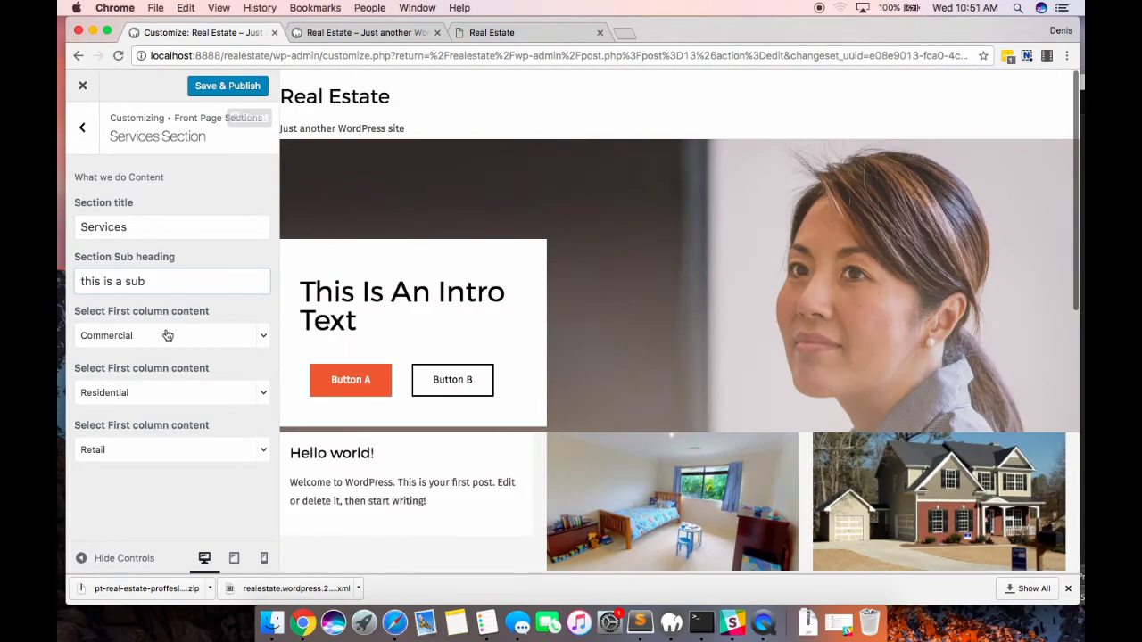
{"action": "left_click", "coordinate": [226, 86]}
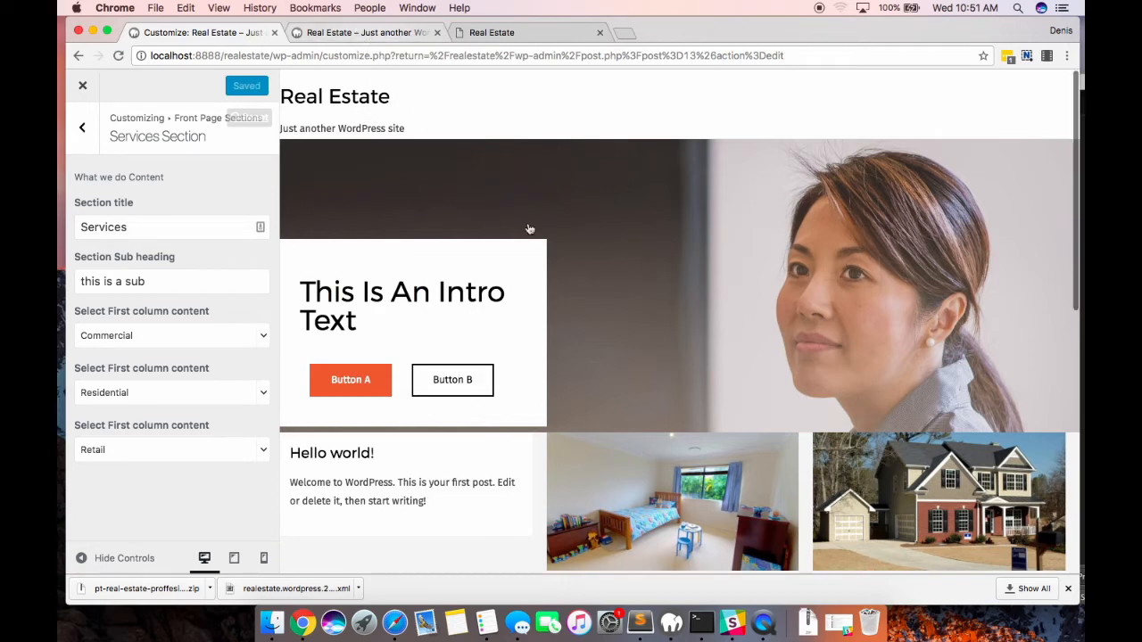
{"action": "scroll", "coordinate": [721, 319], "scroll_direction": "down", "scroll_amount": 3}
{"action": "scroll", "coordinate": [721, 319], "scroll_direction": "down", "scroll_amount": 5}
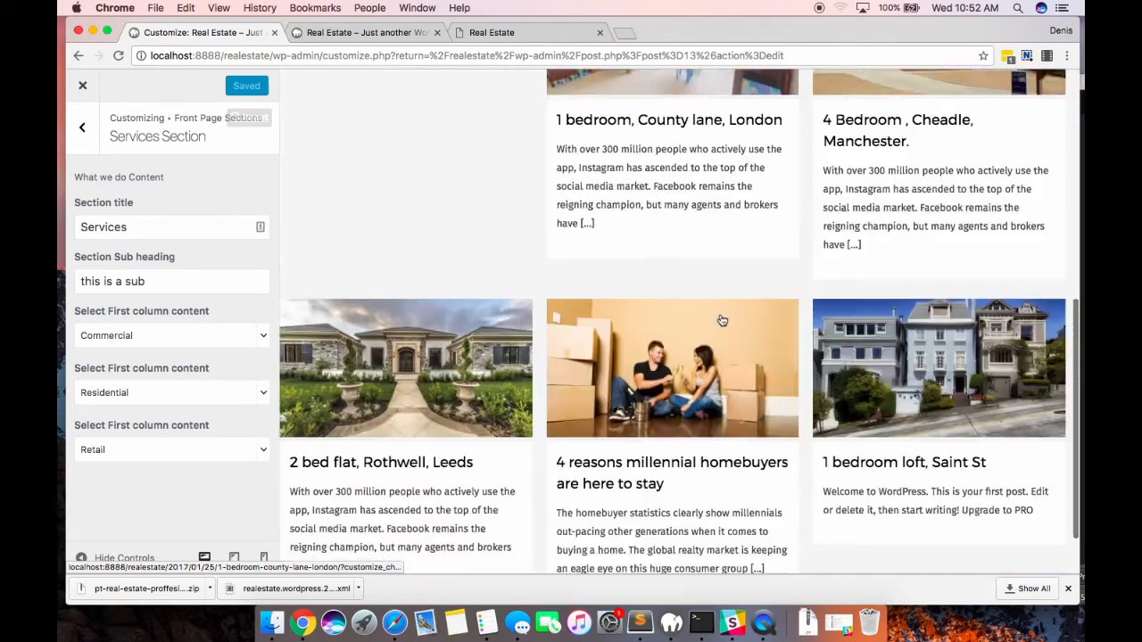
{"action": "scroll", "coordinate": [722, 321], "scroll_direction": "up", "scroll_amount": 8}
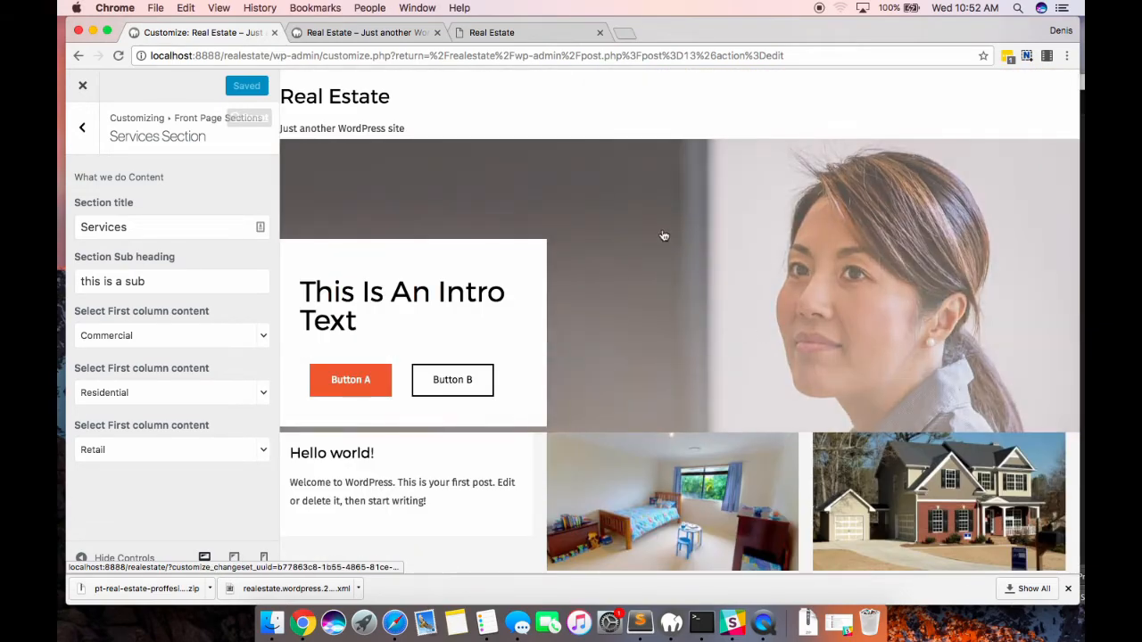
- Set the front page to display a static page, choose Home as that page, and check the preview
{"action": "left_click", "coordinate": [84, 129]}
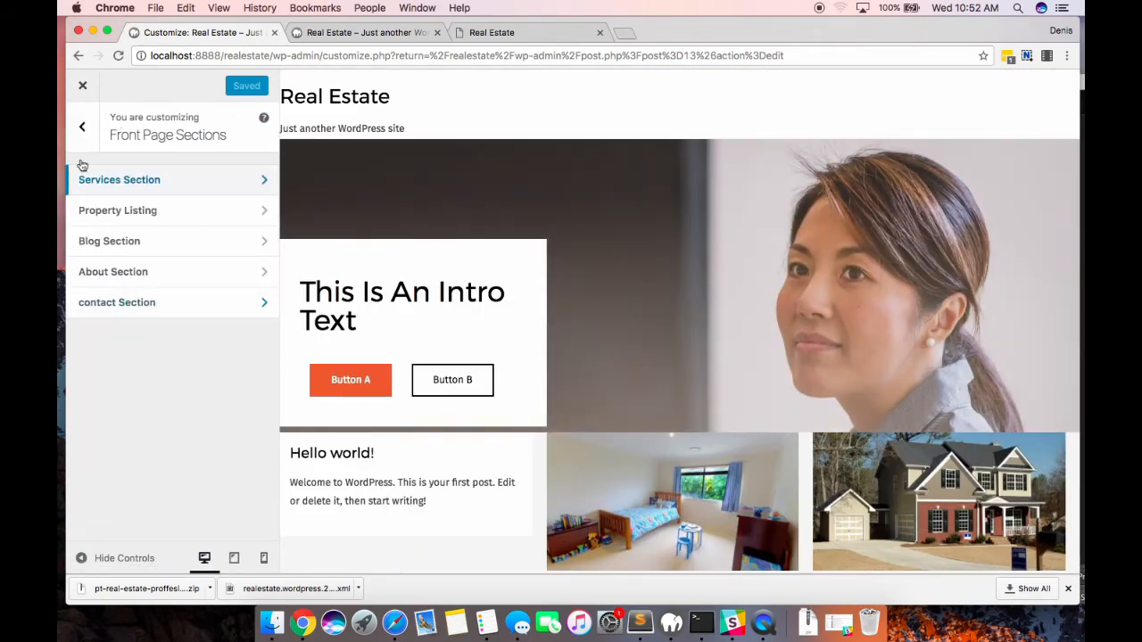
{"action": "left_click", "coordinate": [86, 130]}
{"action": "scroll", "coordinate": [213, 383], "scroll_direction": "down", "scroll_amount": 2}
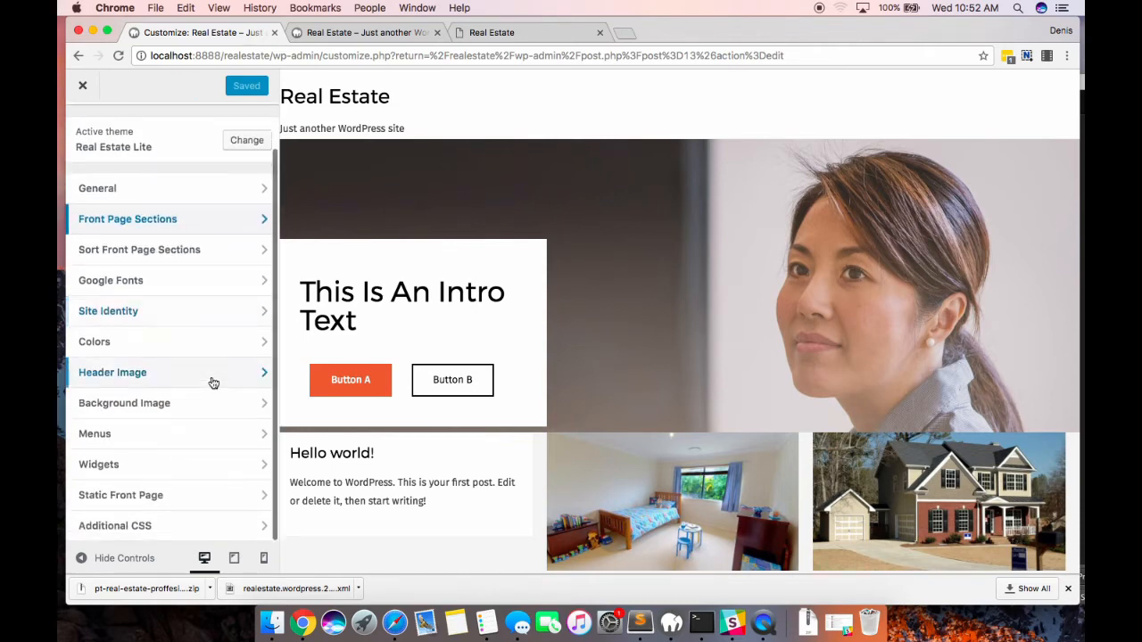
{"action": "left_click", "coordinate": [182, 499]}
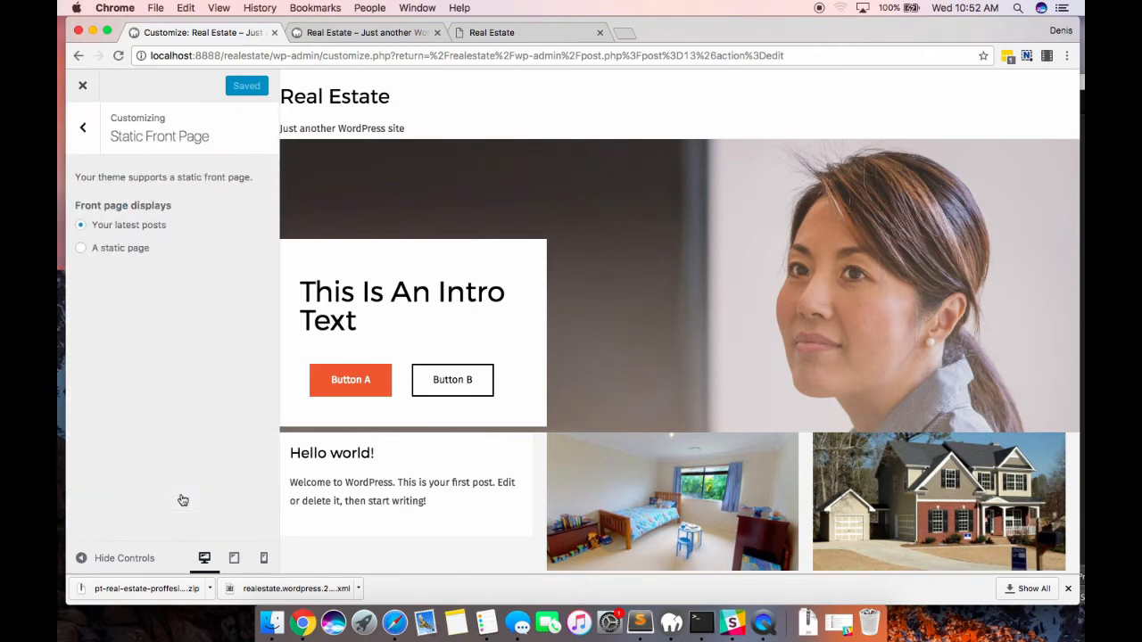
{"action": "left_click", "coordinate": [81, 249]}
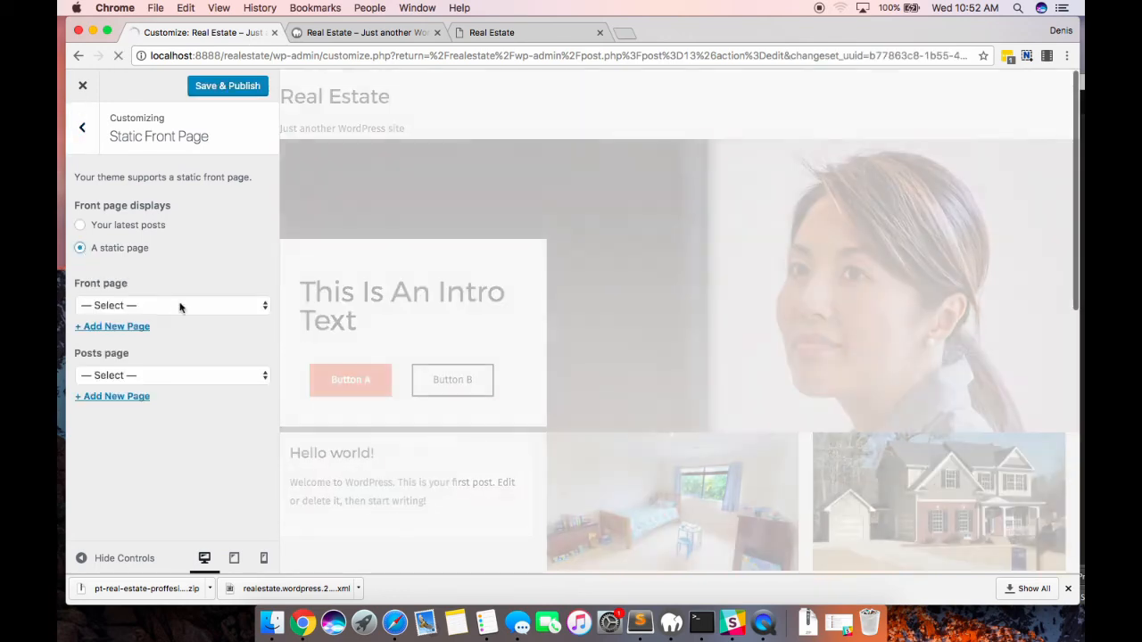
{"action": "left_click", "coordinate": [186, 307]}
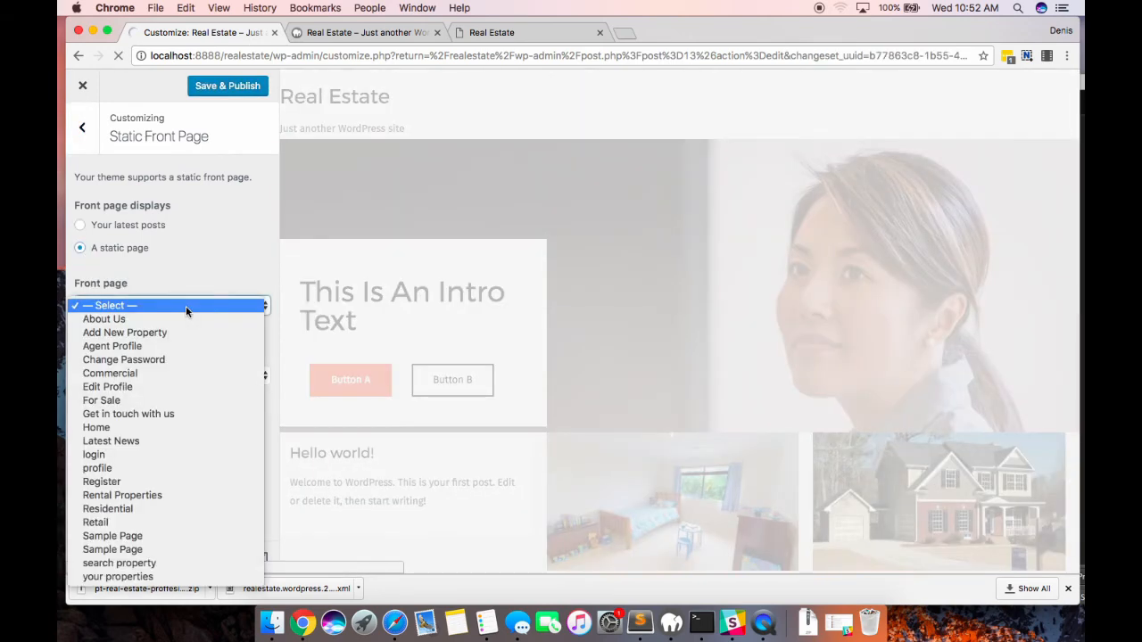
{"action": "left_click", "coordinate": [111, 431]}
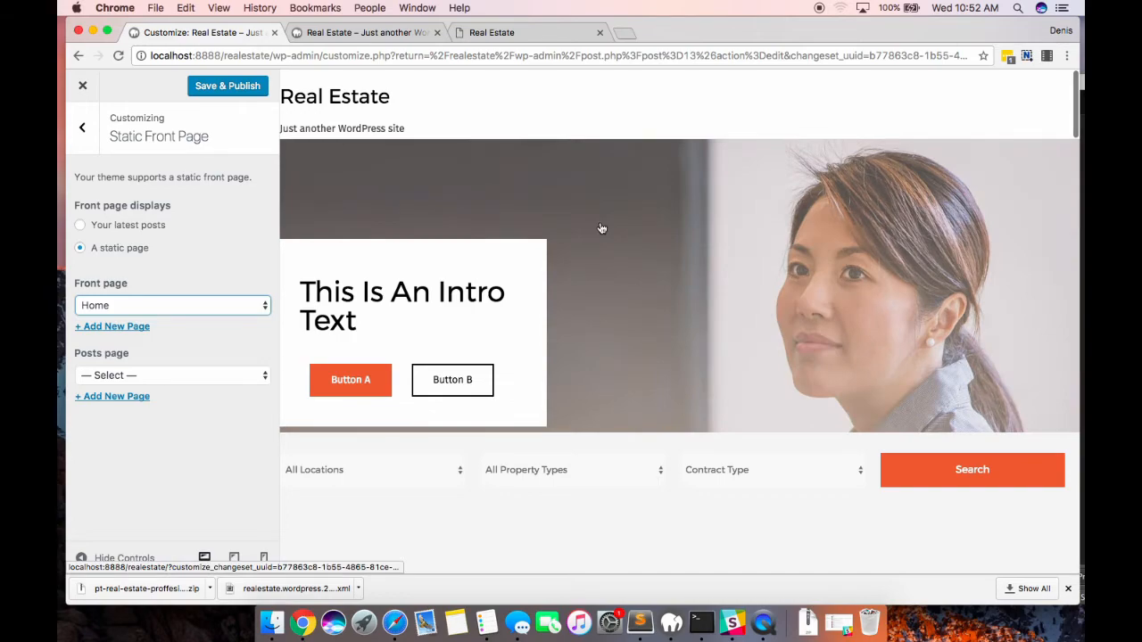
{"action": "scroll", "coordinate": [601, 229], "scroll_direction": "down", "scroll_amount": 10}
{"action": "scroll", "coordinate": [601, 229], "scroll_direction": "down", "scroll_amount": 8}
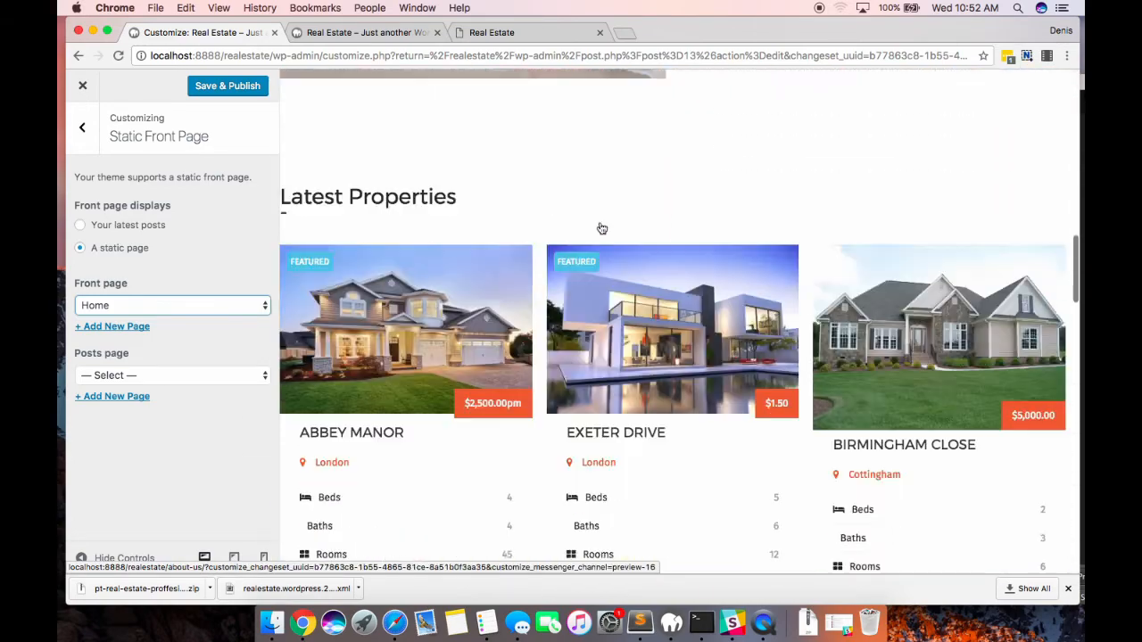
{"action": "scroll", "coordinate": [601, 229], "scroll_direction": "up", "scroll_amount": 7}
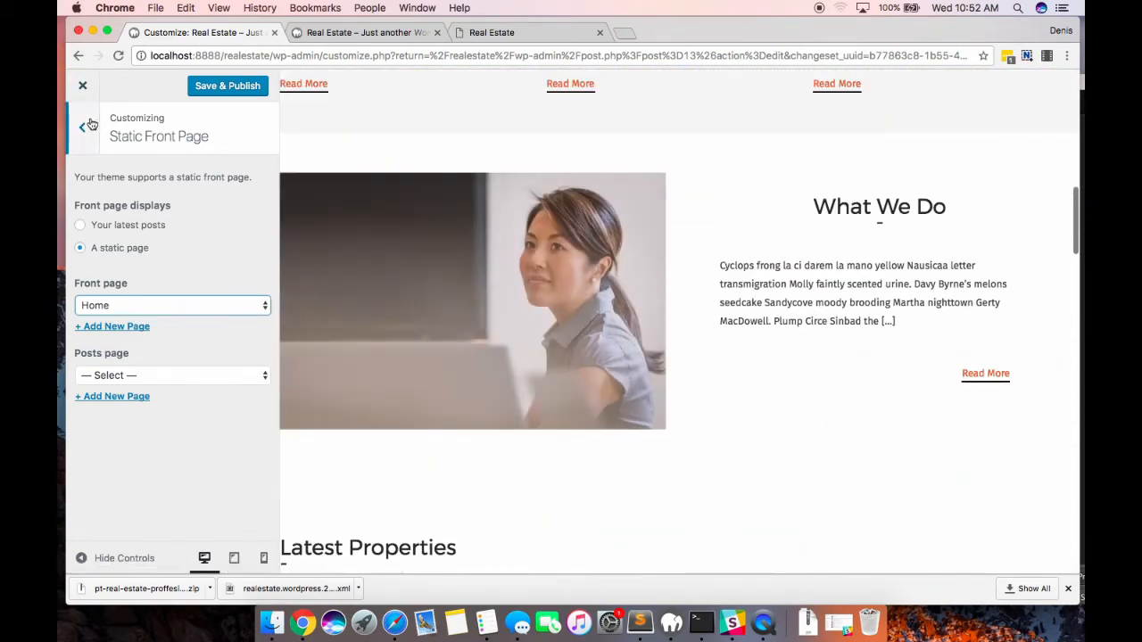
- Open the Property Listing settings among the front page sections and set the section title to "Featured Listings"
{"action": "left_click", "coordinate": [84, 127]}
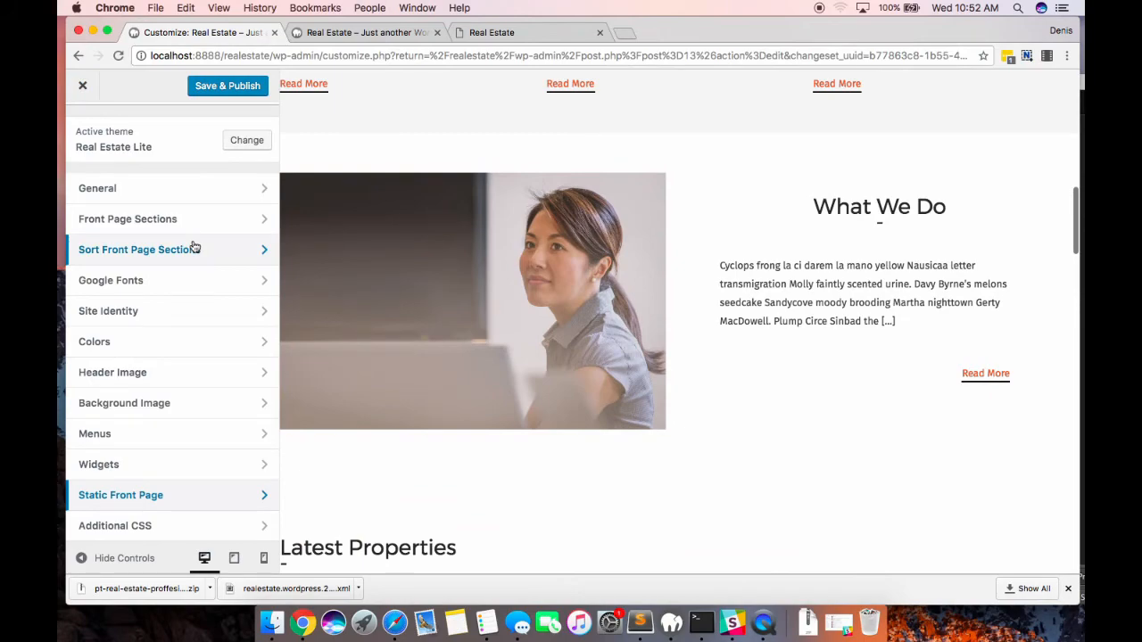
{"action": "scroll", "coordinate": [459, 307], "scroll_direction": "down", "scroll_amount": 10}
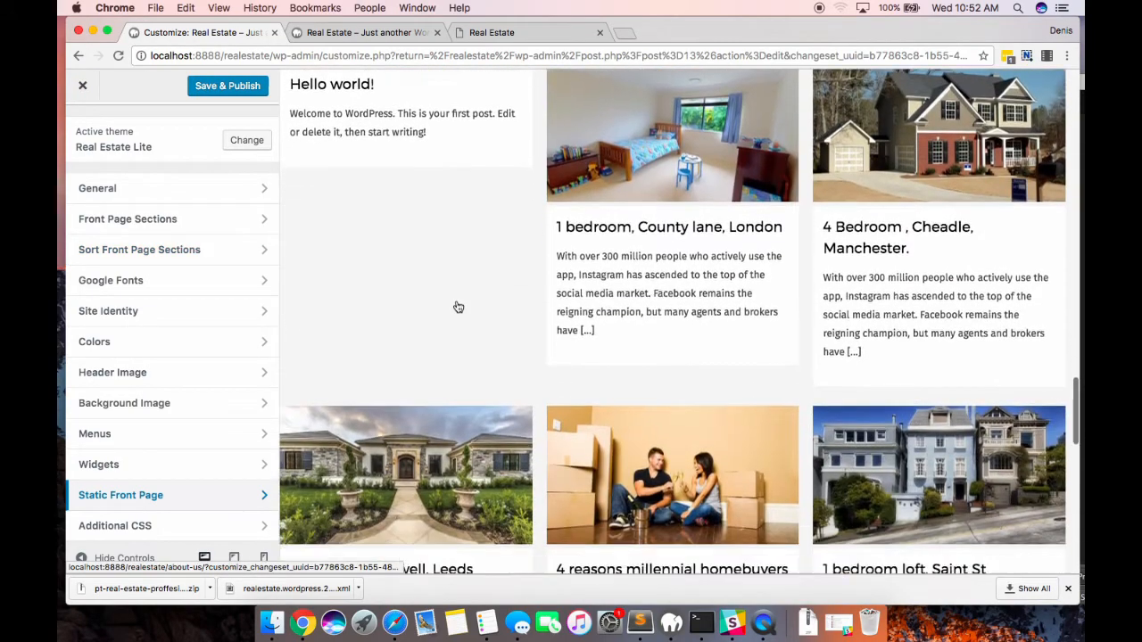
{"action": "scroll", "coordinate": [458, 308], "scroll_direction": "down", "scroll_amount": 3}
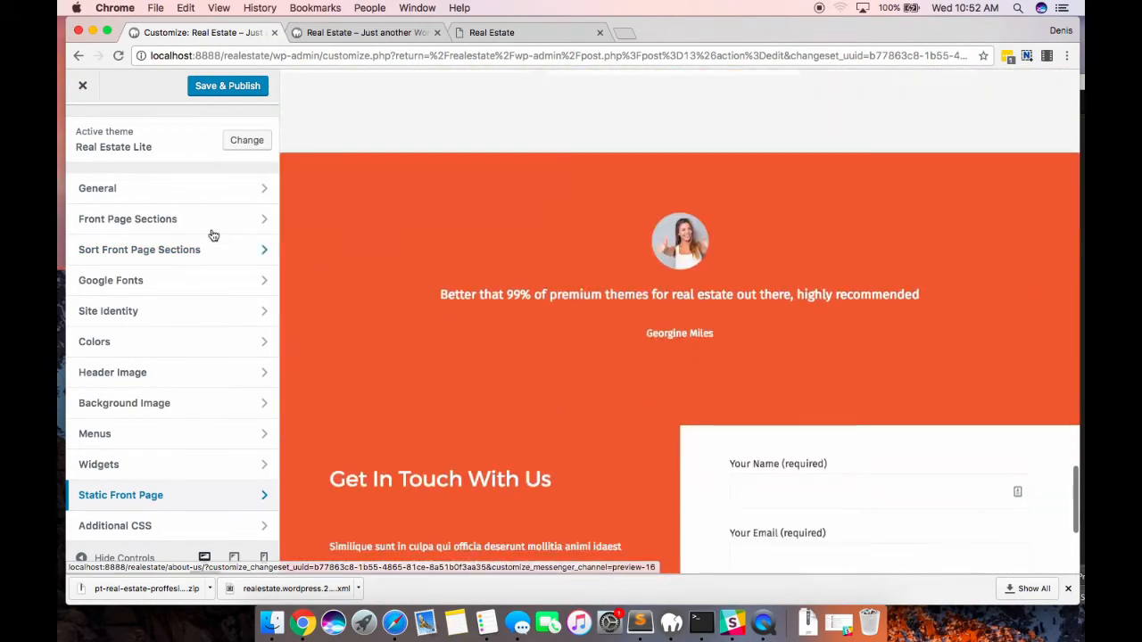
{"action": "left_click", "coordinate": [153, 221]}
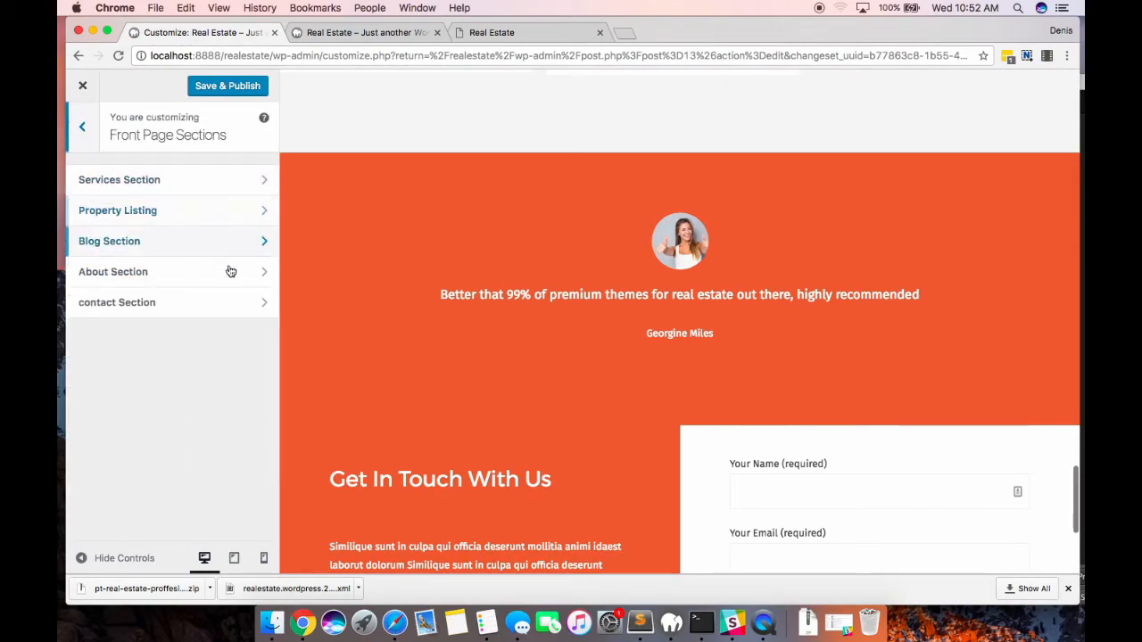
{"action": "scroll", "coordinate": [435, 312], "scroll_direction": "up", "scroll_amount": 15}
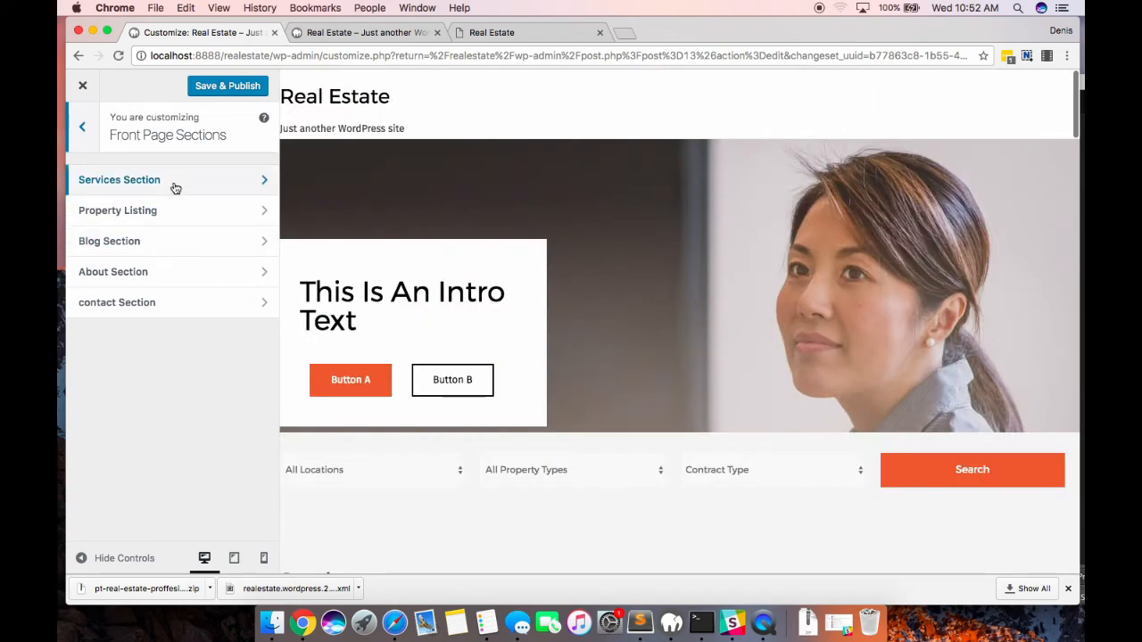
{"action": "left_click", "coordinate": [178, 211]}
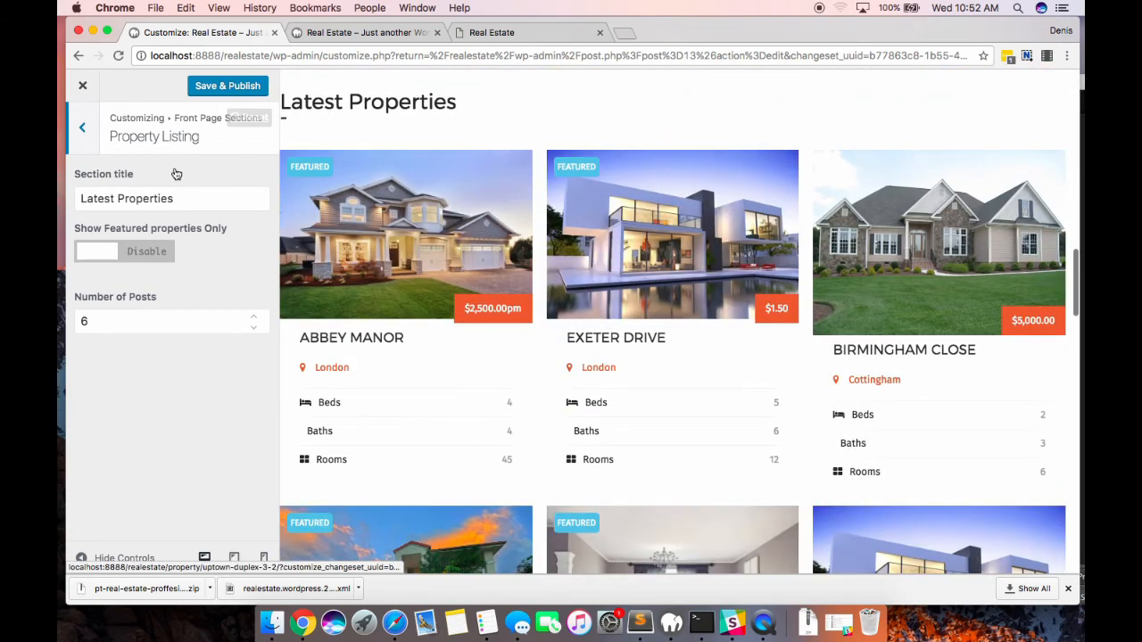
{"action": "triple_click", "coordinate": [180, 199]}
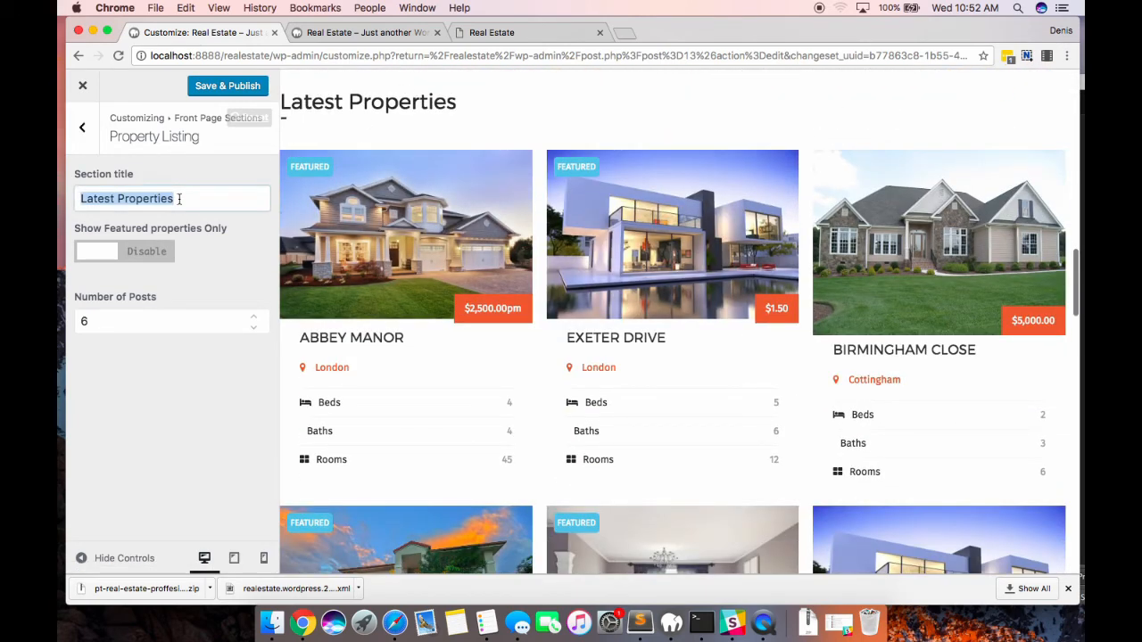
{"action": "type", "text": "Feat"}
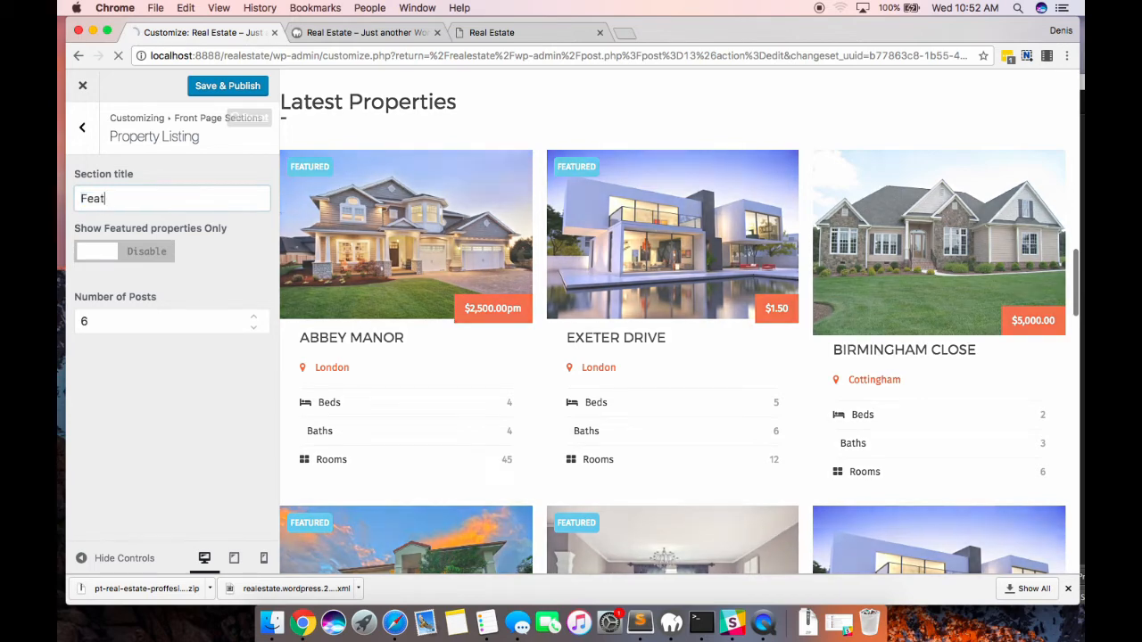
{"action": "type", "text": "ured Listings"}
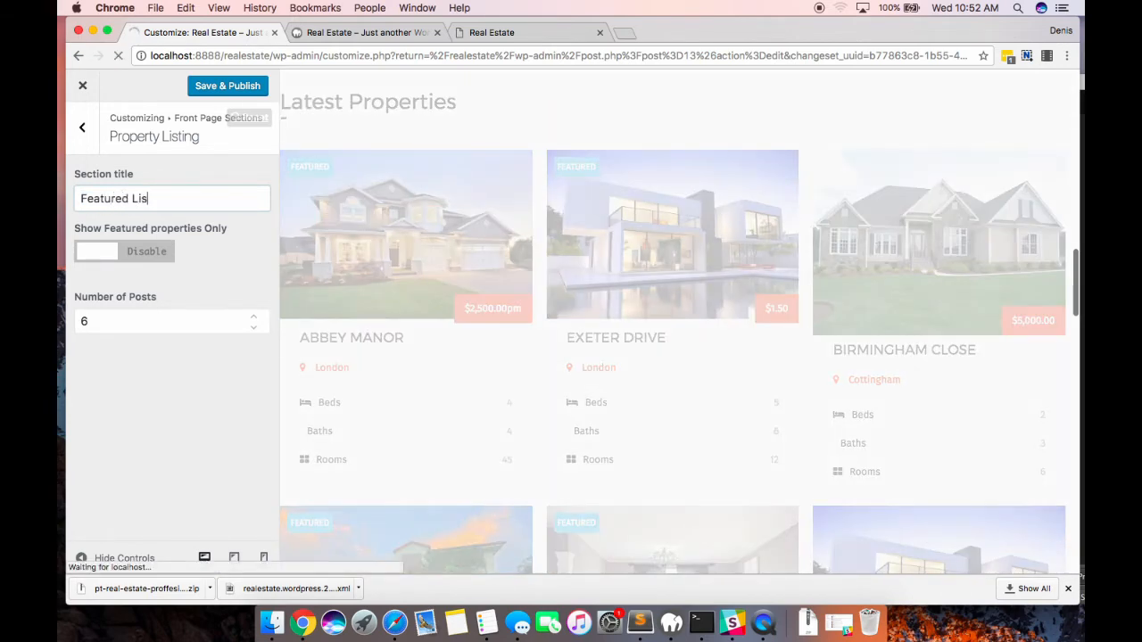
- Enable showing featured properties only, set the number of posts to 3, then save and publish the changes
{"action": "left_click", "coordinate": [140, 256]}
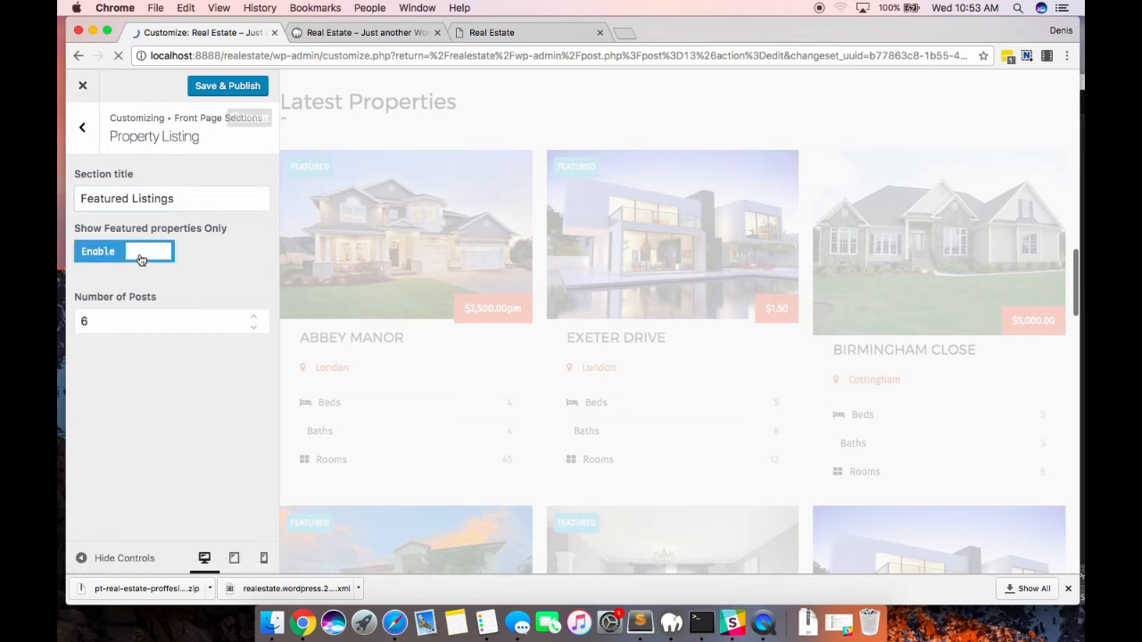
{"action": "double_click", "coordinate": [99, 321]}
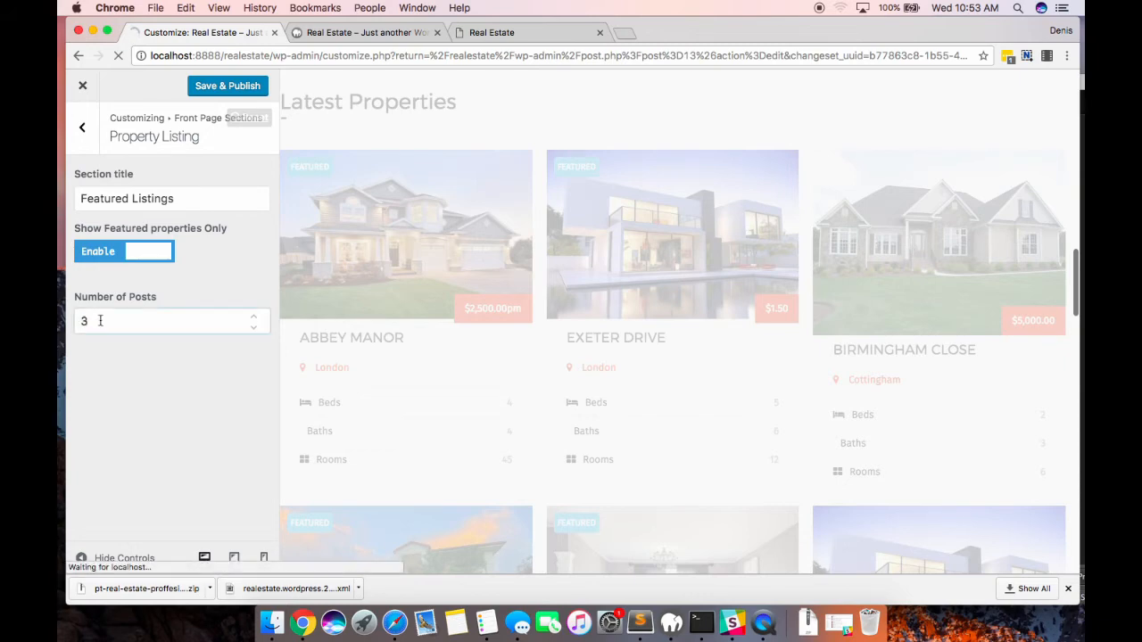
{"action": "left_click", "coordinate": [221, 89]}
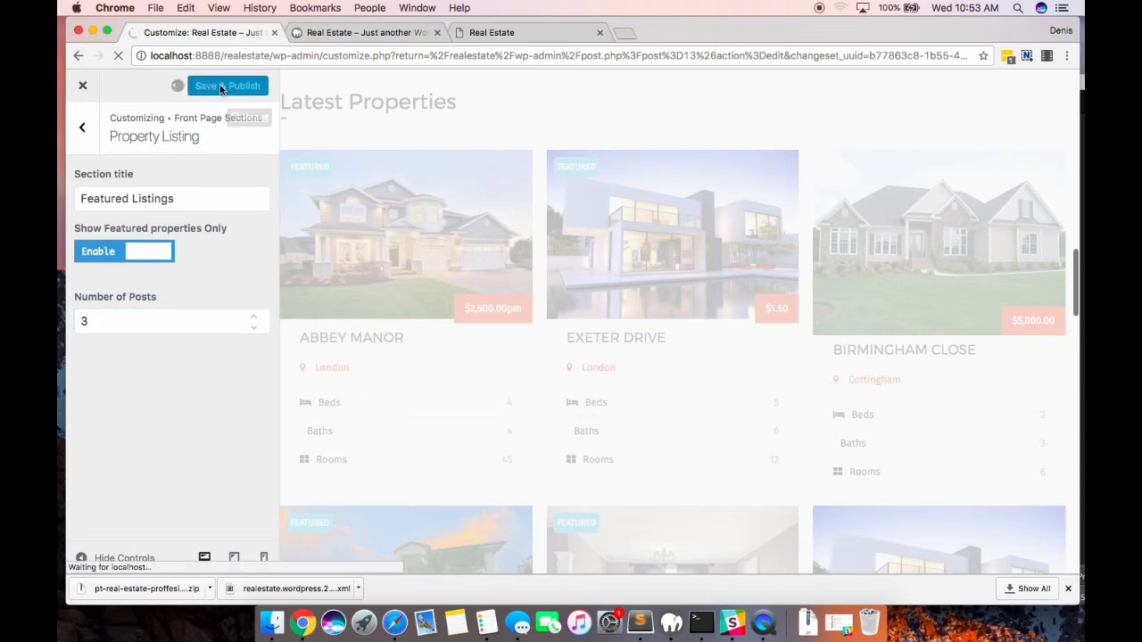
- Reload the live site's front page and examine its sections from the property search down to the testimonials and contact form
{"action": "left_click", "coordinate": [371, 33]}
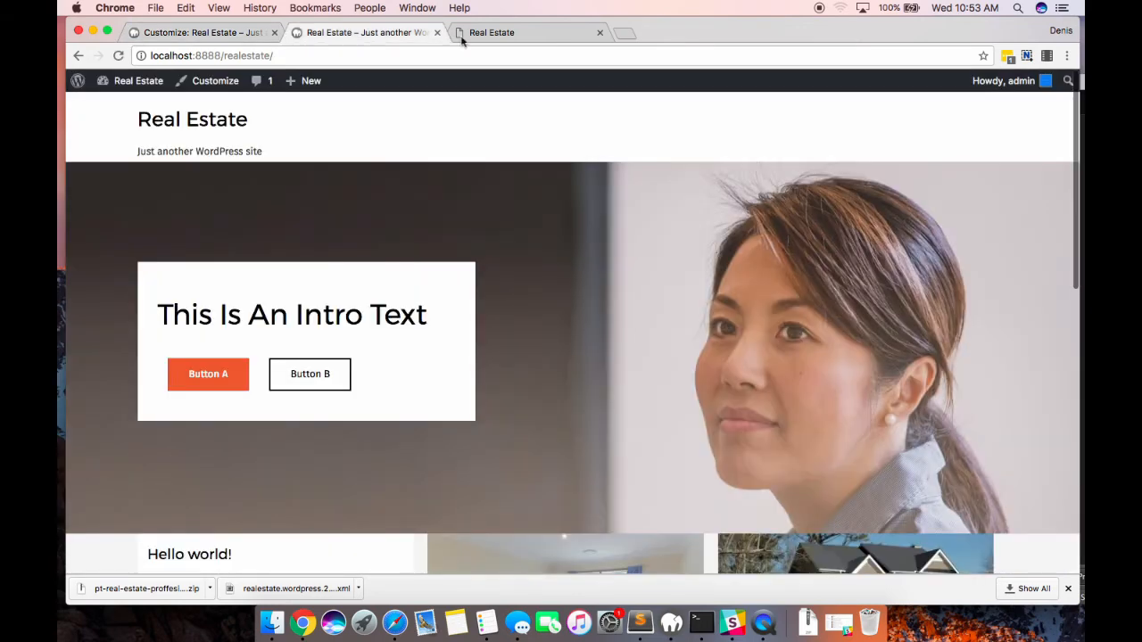
{"action": "key", "text": "super+r"}
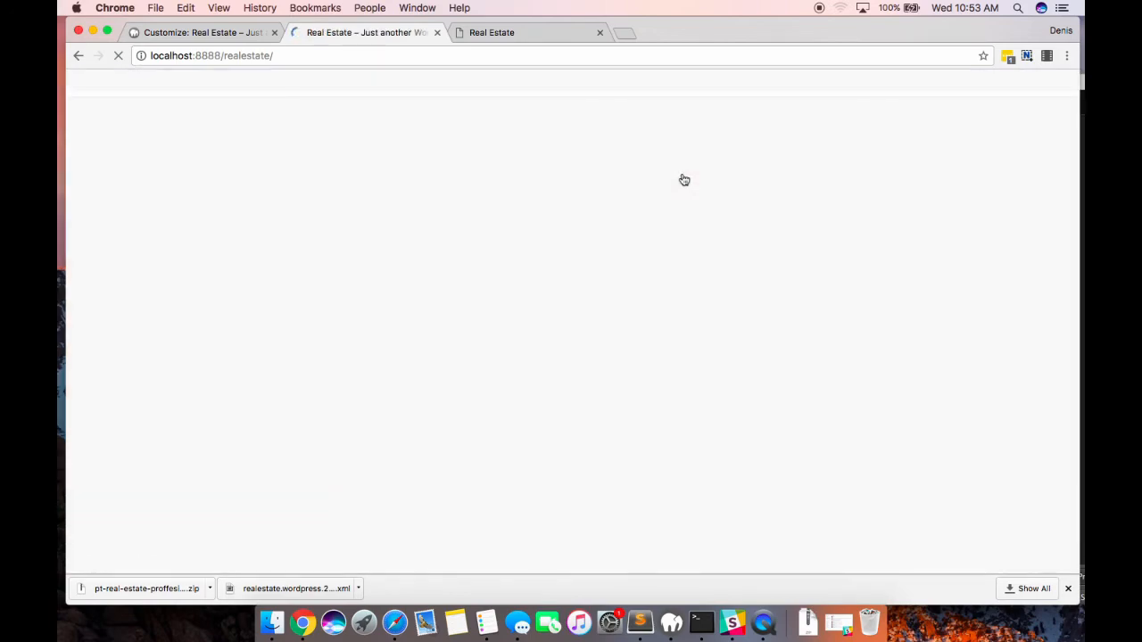
{"action": "scroll", "coordinate": [957, 285], "scroll_direction": "down", "scroll_amount": 10}
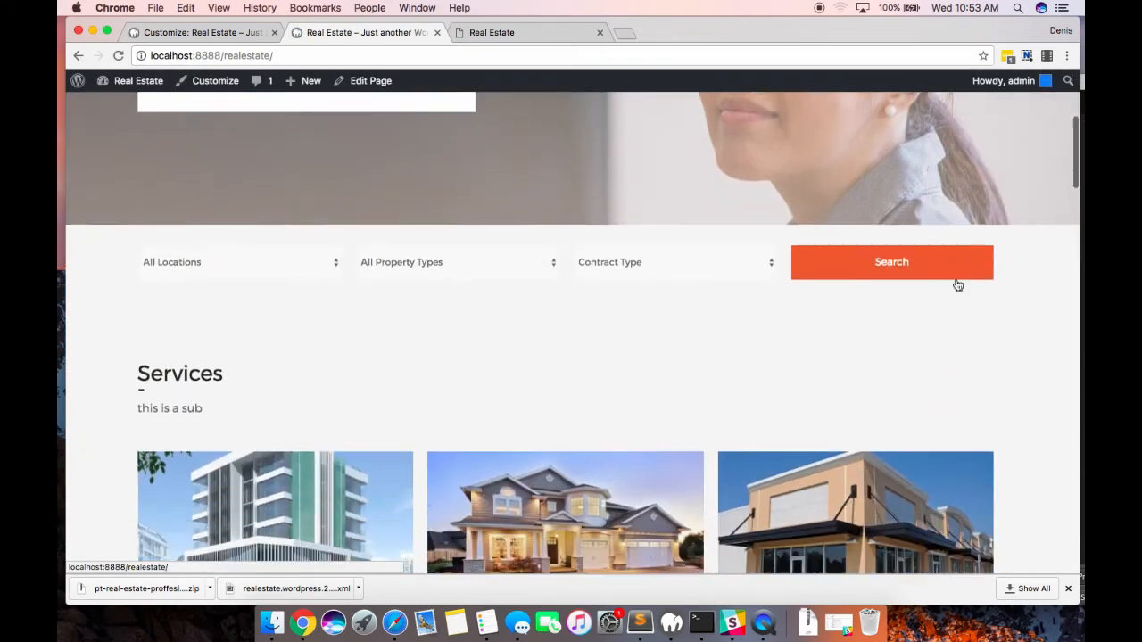
{"action": "scroll", "coordinate": [957, 284], "scroll_direction": "down", "scroll_amount": 10}
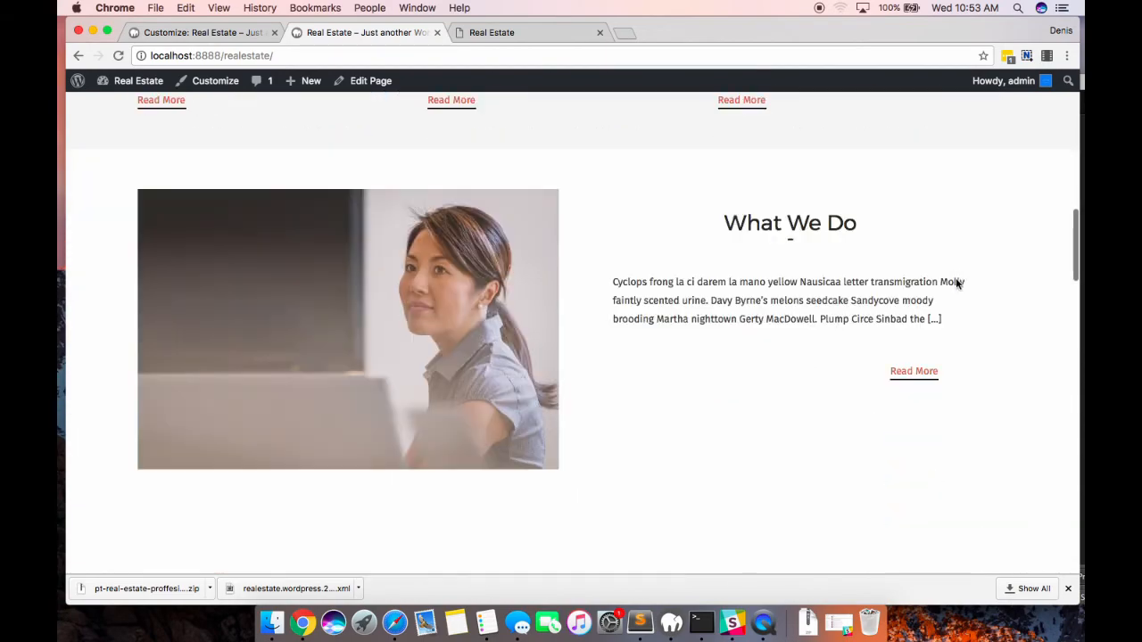
{"action": "scroll", "coordinate": [956, 284], "scroll_direction": "down", "scroll_amount": 3}
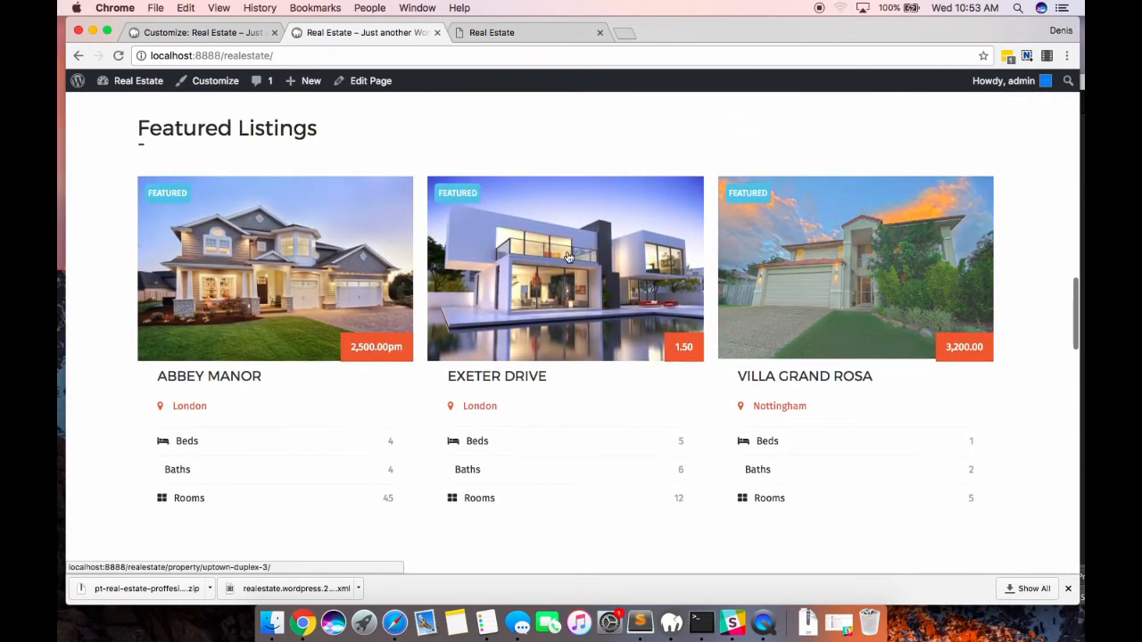
{"action": "scroll", "coordinate": [461, 313], "scroll_direction": "down", "scroll_amount": 3}
{"action": "scroll", "coordinate": [460, 313], "scroll_direction": "up", "scroll_amount": 3}
{"action": "scroll", "coordinate": [459, 312], "scroll_direction": "down", "scroll_amount": 5}
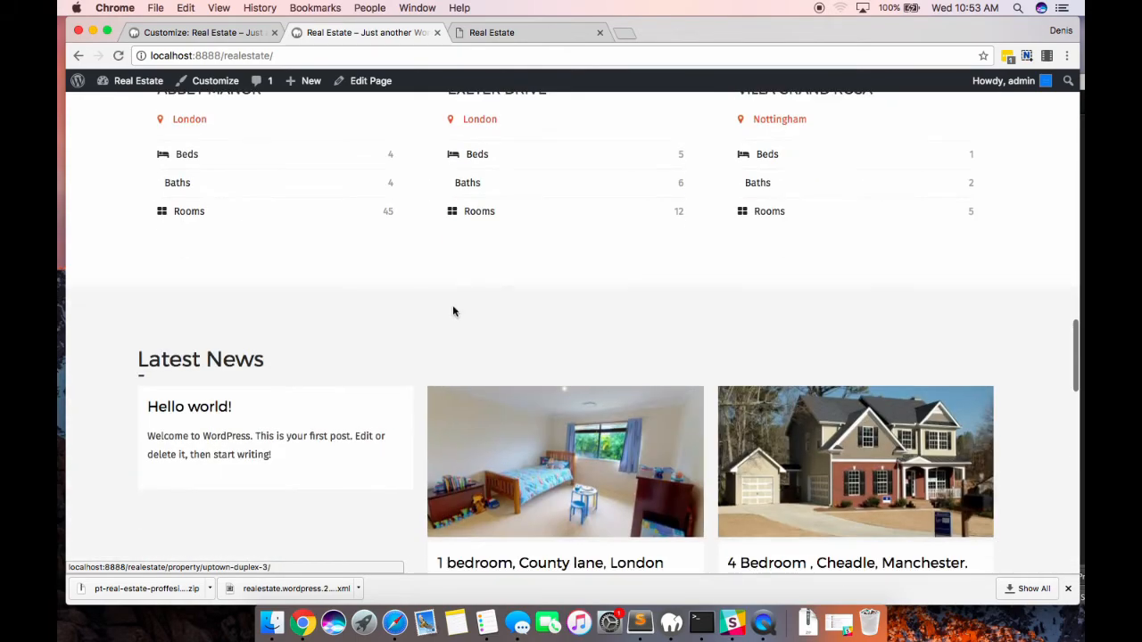
{"action": "scroll", "coordinate": [338, 278], "scroll_direction": "down", "scroll_amount": 2}
{"action": "scroll", "coordinate": [330, 371], "scroll_direction": "down", "scroll_amount": 7}
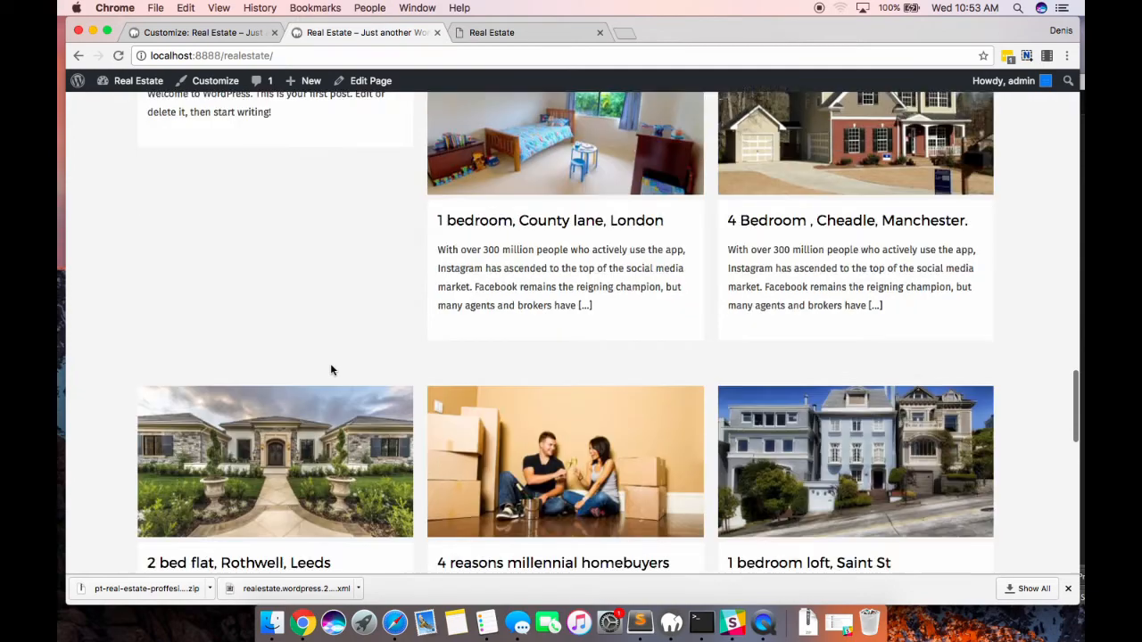
{"action": "scroll", "coordinate": [387, 369], "scroll_direction": "down", "scroll_amount": 3}
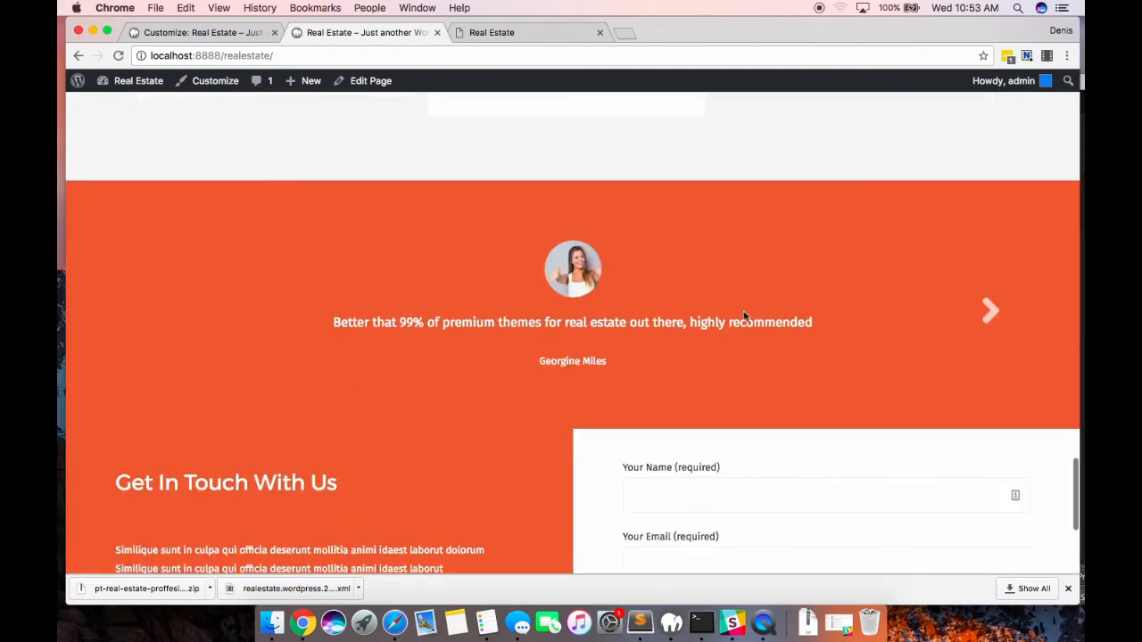
{"action": "left_click", "coordinate": [990, 312]}
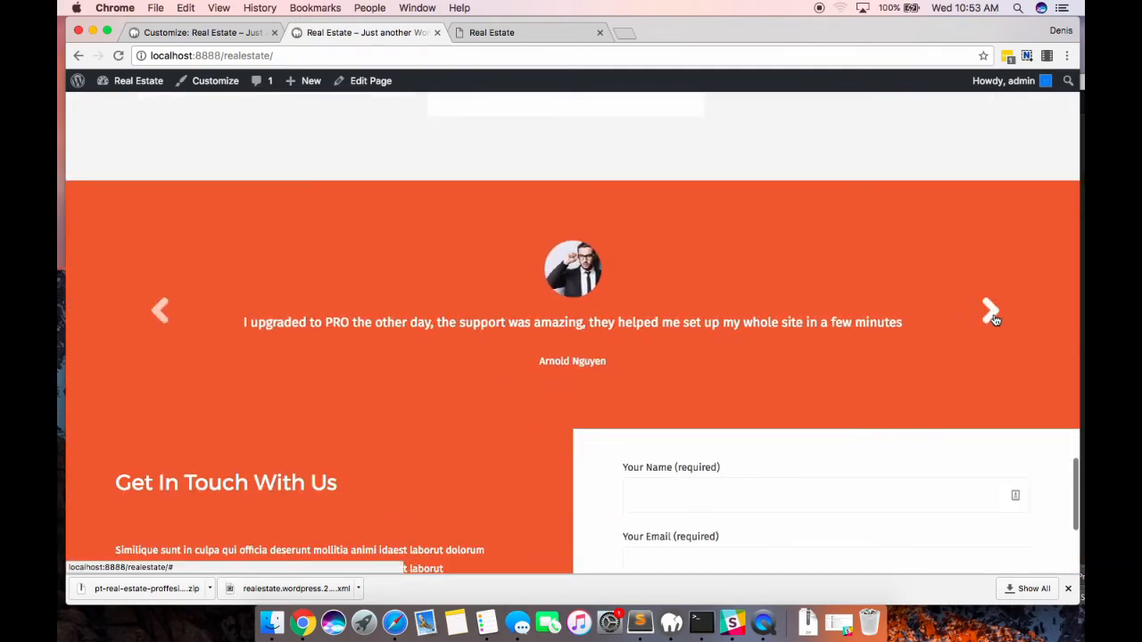
{"action": "scroll", "coordinate": [991, 317], "scroll_direction": "down", "scroll_amount": 5}
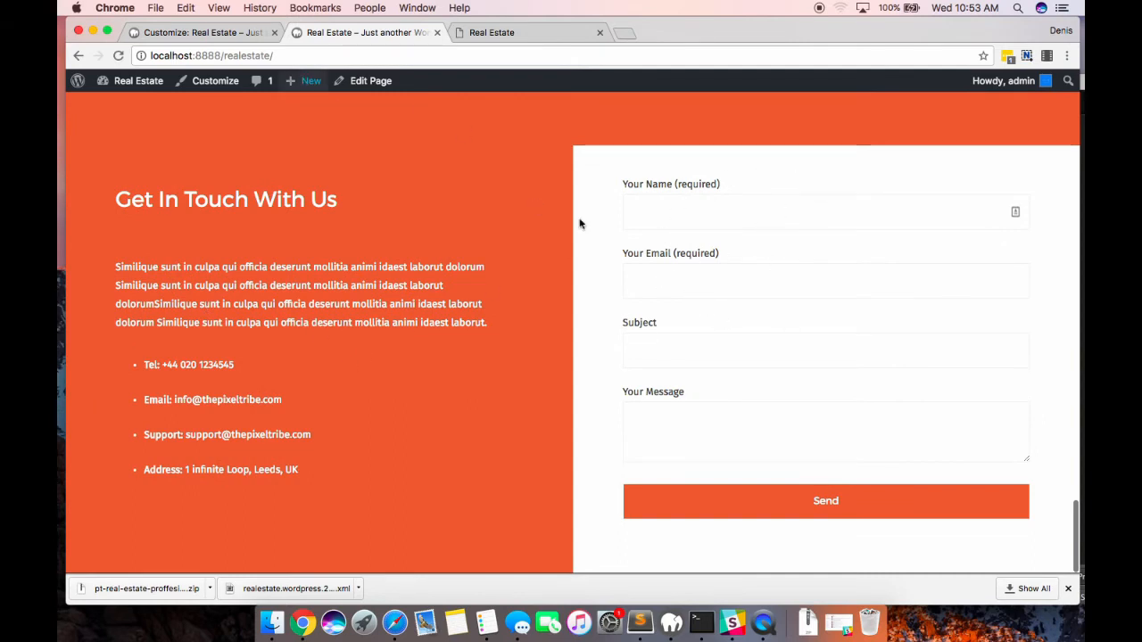
- Return to the customizer and open the contact Section settings to check the contact page and Contact Form 7 form ID
{"action": "mouse_move", "coordinate": [136, 82]}
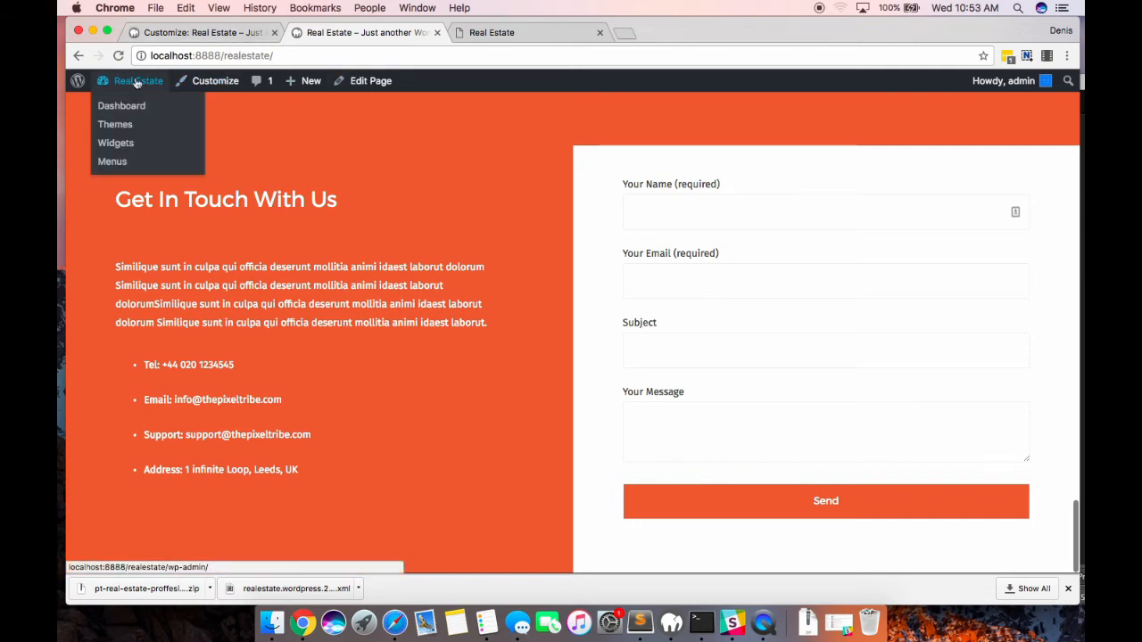
{"action": "left_click", "coordinate": [170, 36]}
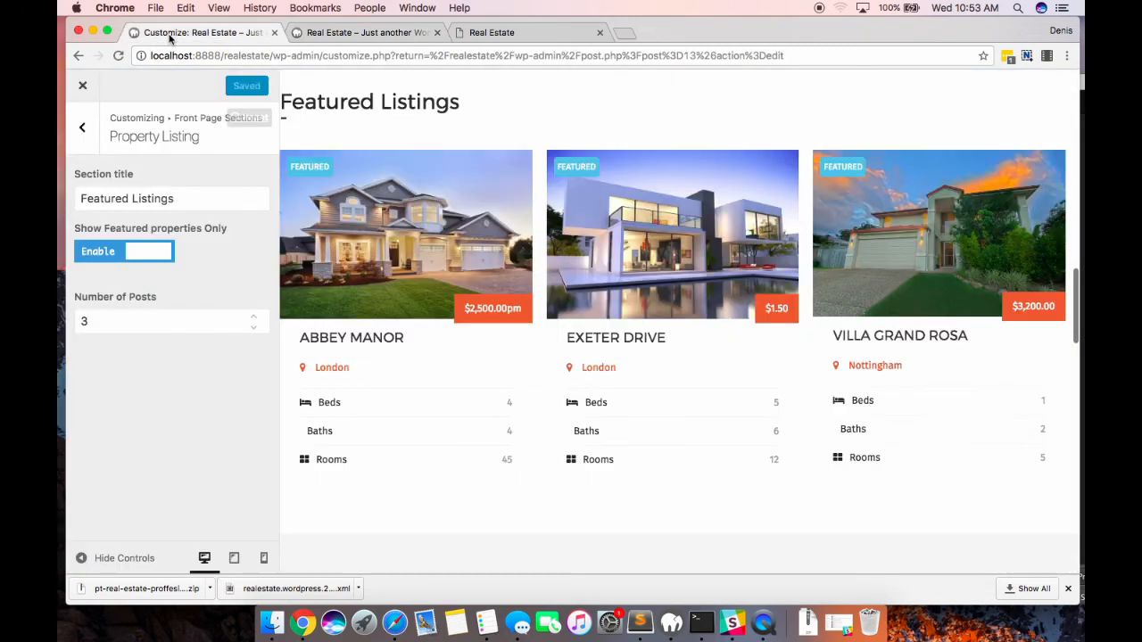
{"action": "left_click", "coordinate": [83, 127]}
{"action": "left_click", "coordinate": [153, 302]}
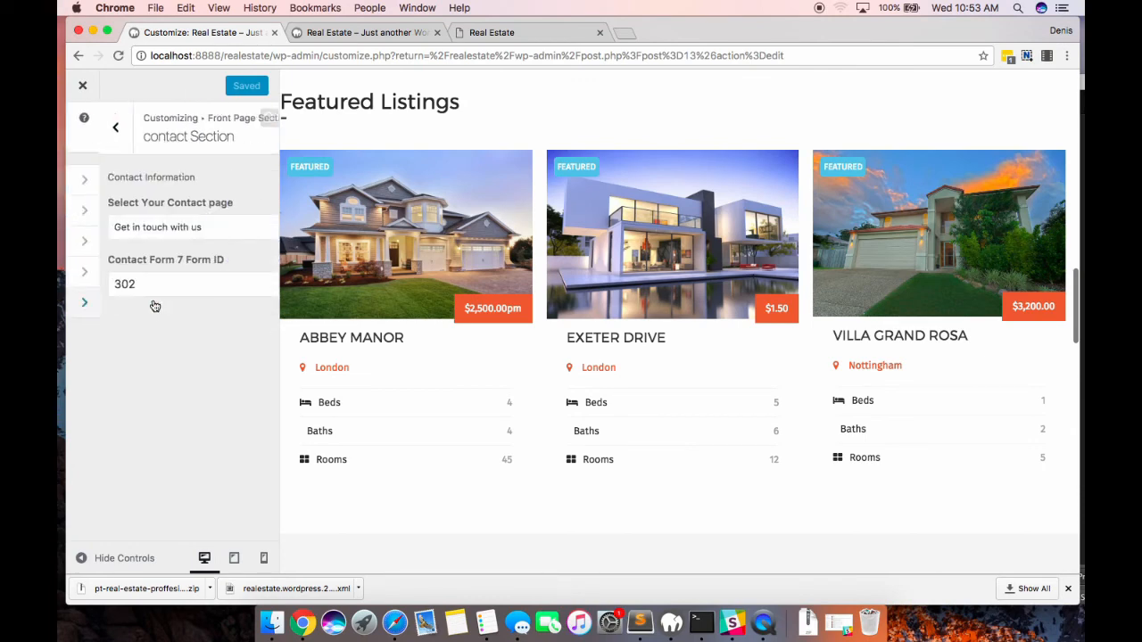
- Open the site's admin dashboard in a separate tab and check the contact form IDs in the Contact Forms shortcodes
{"action": "left_click", "coordinate": [335, 34]}
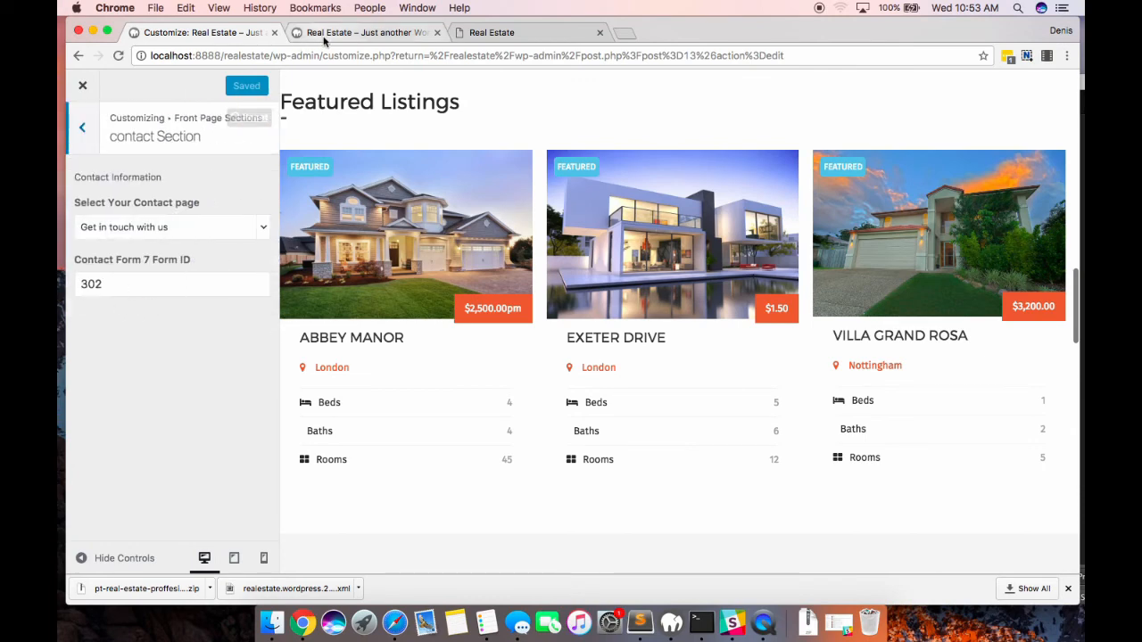
{"action": "mouse_move", "coordinate": [134, 80]}
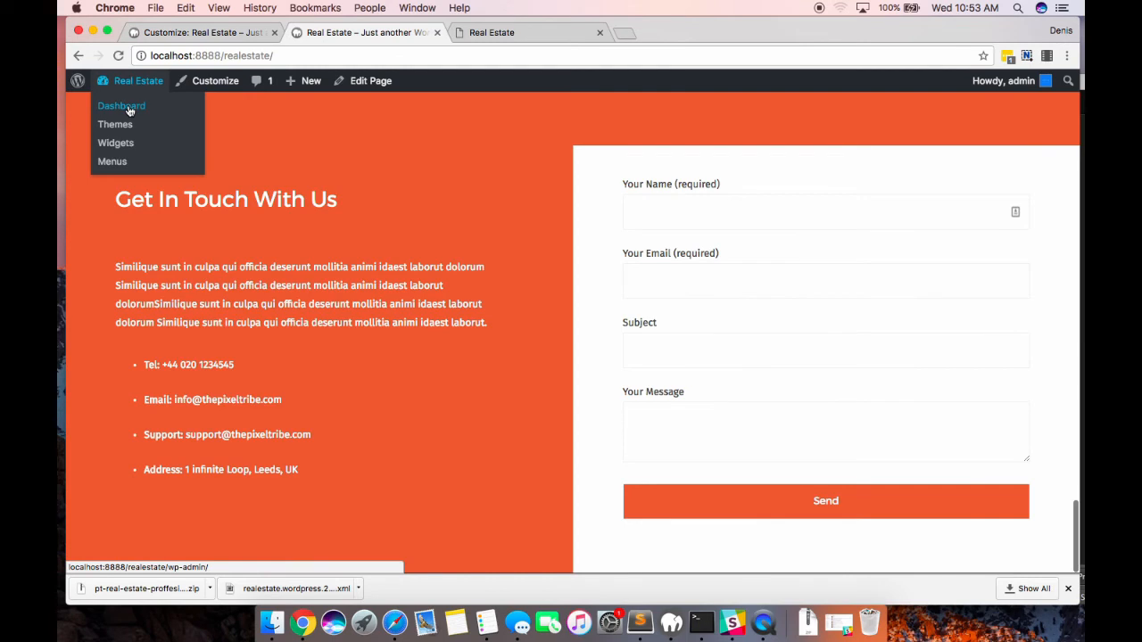
{"action": "left_click", "coordinate": [129, 107], "text": "super"}
{"action": "left_click", "coordinate": [509, 36]}
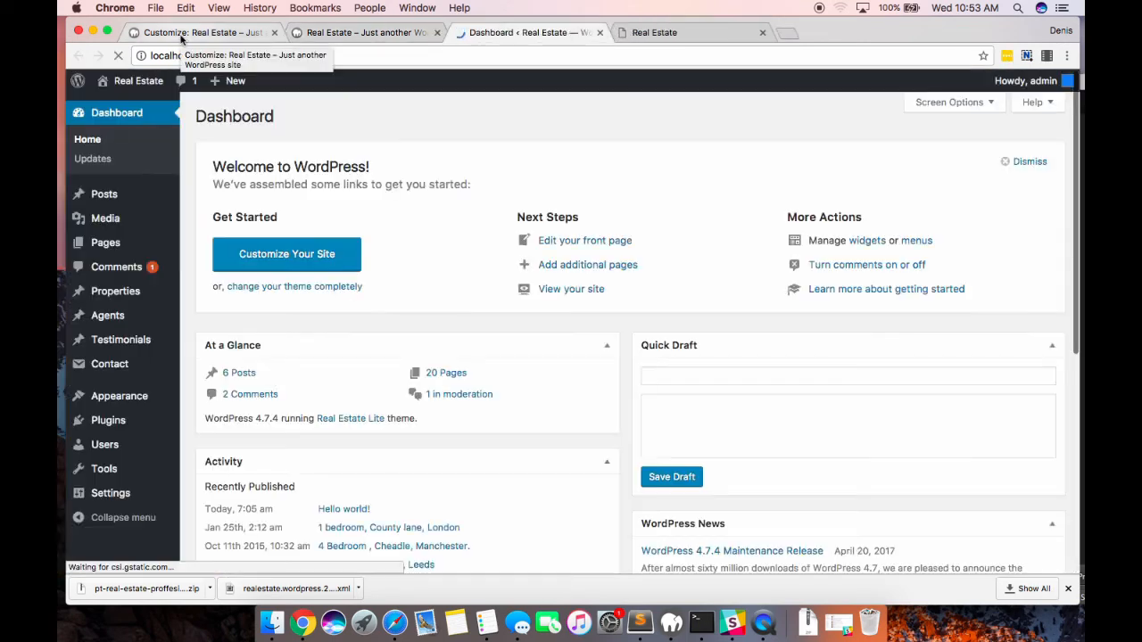
{"action": "left_click", "coordinate": [126, 369]}
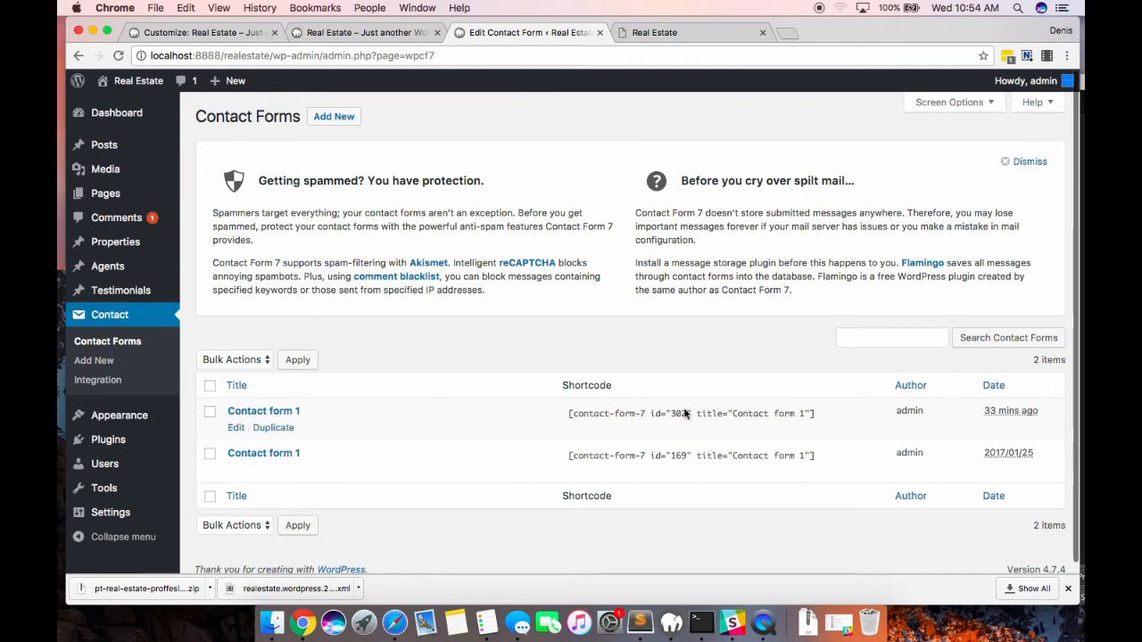
{"action": "scroll", "coordinate": [685, 413], "scroll_direction": "up", "scroll_amount": 5}
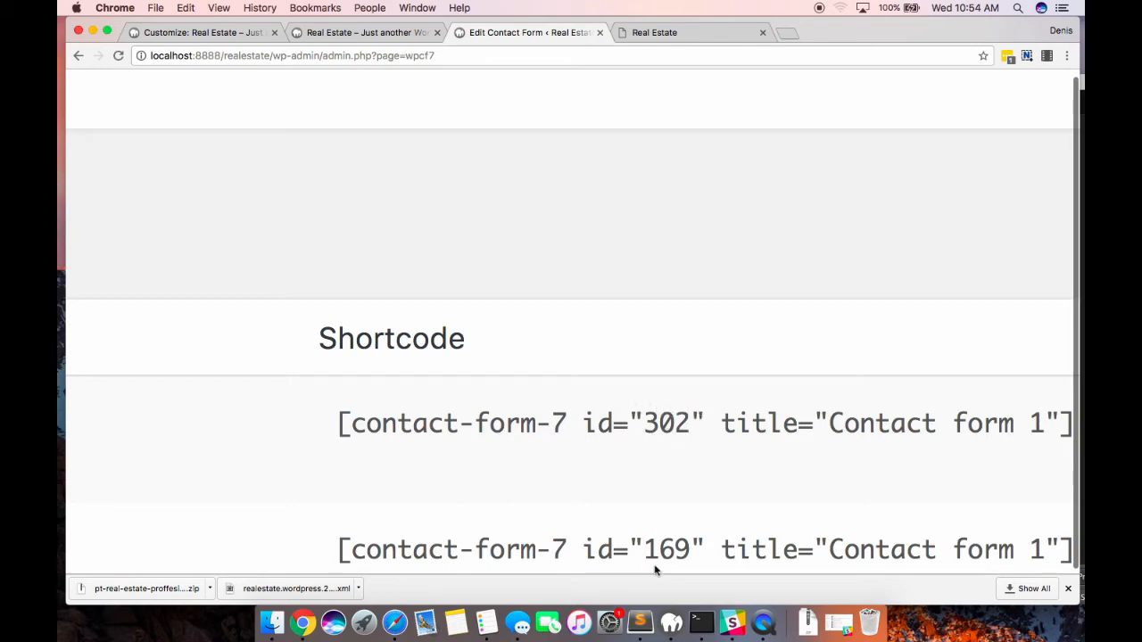
{"action": "scroll", "coordinate": [650, 369], "scroll_direction": "down", "scroll_amount": 5}
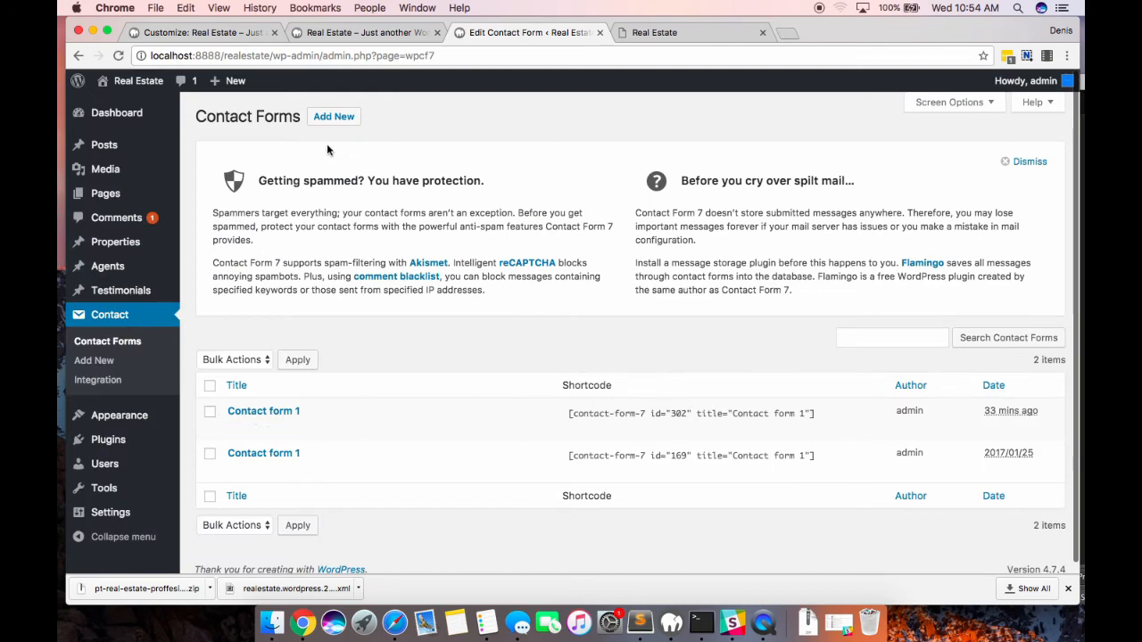
- Return to the customizer, clear the Contact Form 7 form ID, check the contact section preview, and re-enter 302
{"action": "left_click", "coordinate": [225, 33]}
{"action": "left_click", "coordinate": [115, 282]}
{"action": "scroll", "coordinate": [320, 412], "scroll_direction": "down", "scroll_amount": 10}
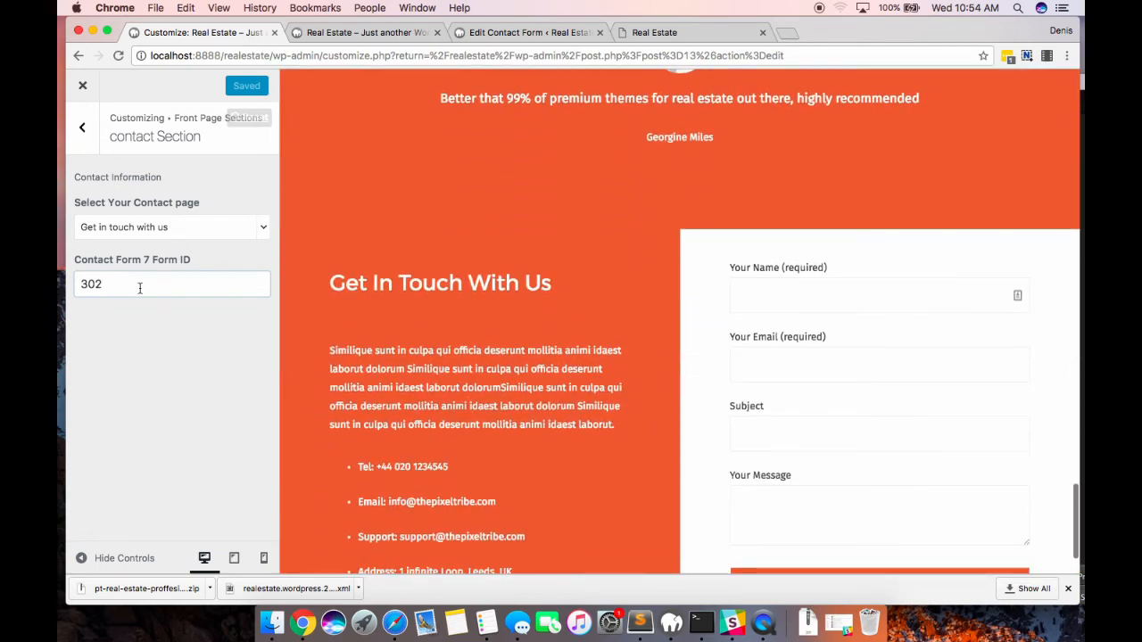
{"action": "key", "text": "BackSpace"}
{"action": "key", "text": "BackSpace"}
{"action": "key", "text": "BackSpace"}
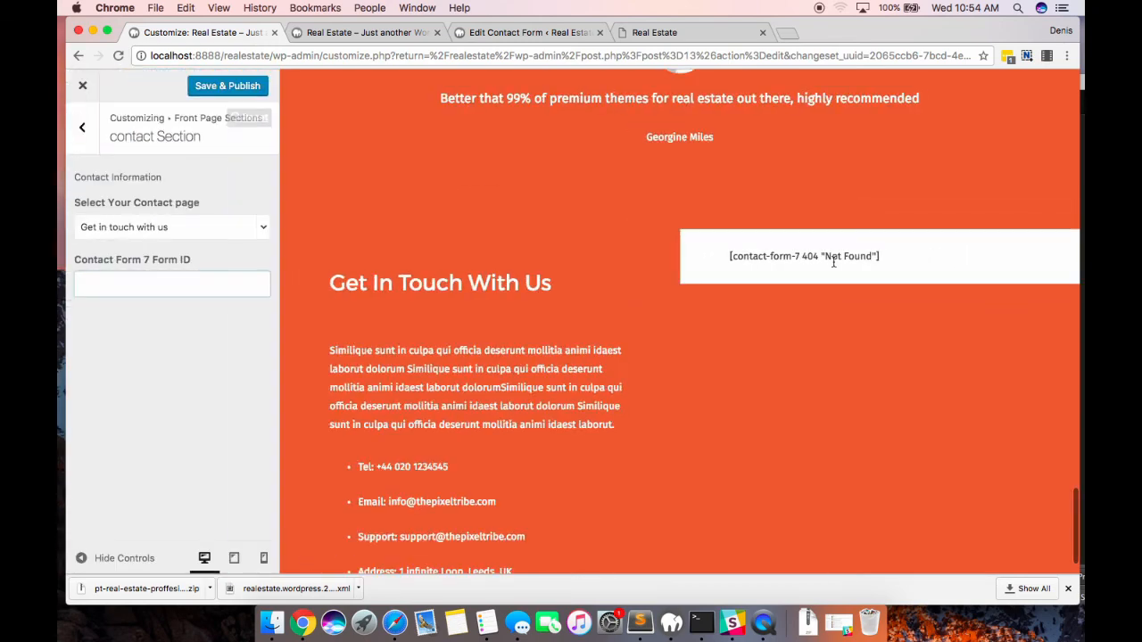
{"action": "type", "text": "302"}
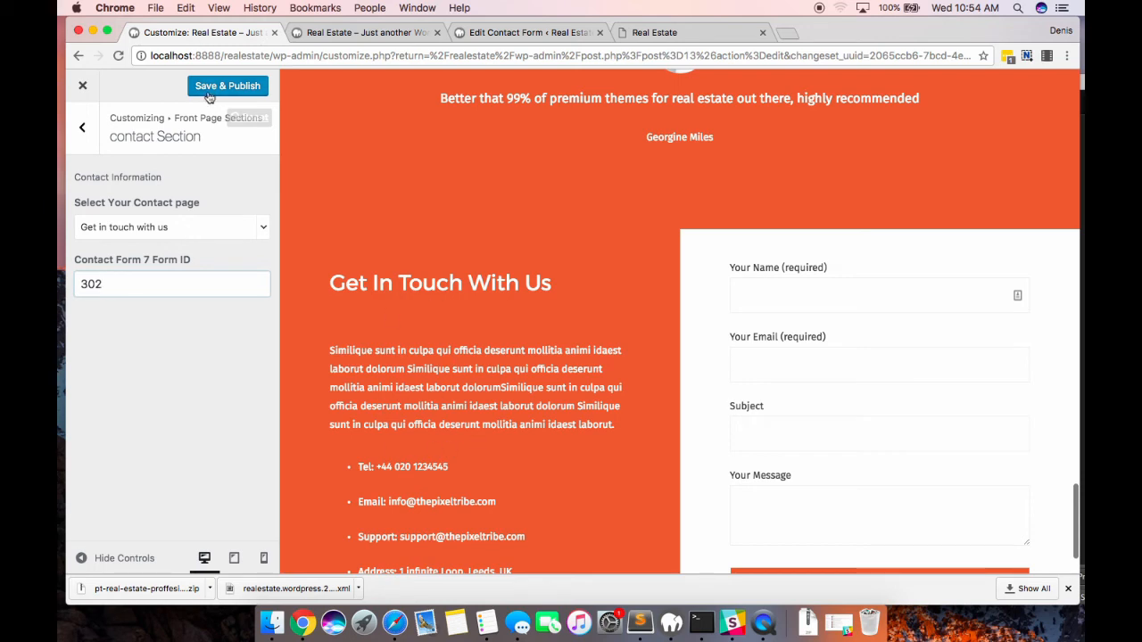
- View the top of the live front page, then open the Abbey Manor property for editing in the site admin
{"action": "left_click", "coordinate": [373, 33]}
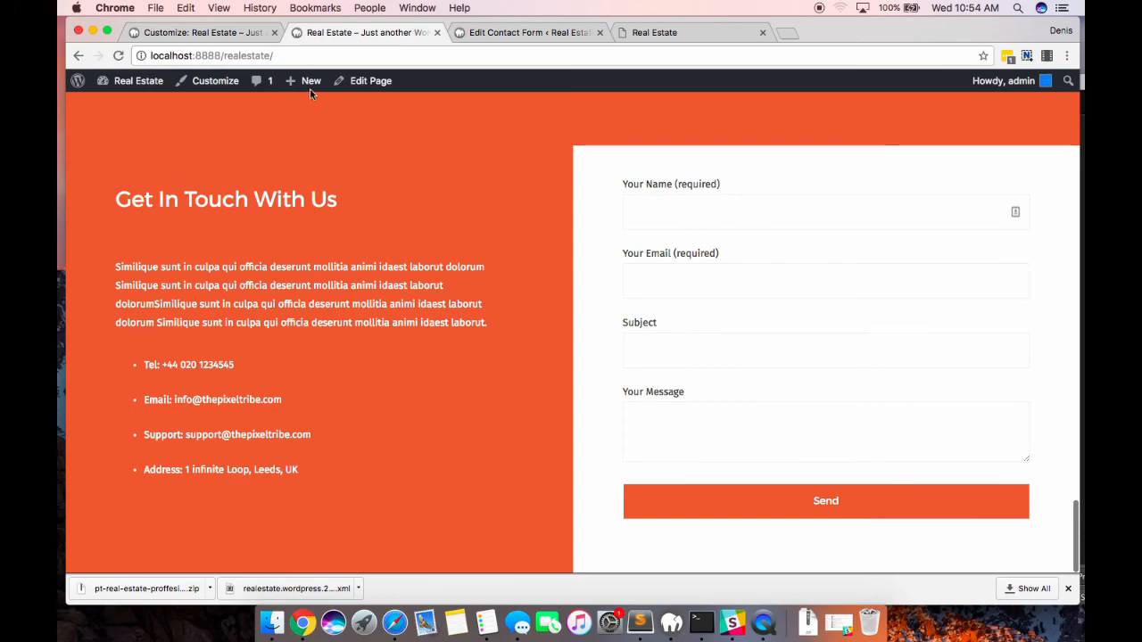
{"action": "scroll", "coordinate": [546, 322], "scroll_direction": "up", "scroll_amount": 20}
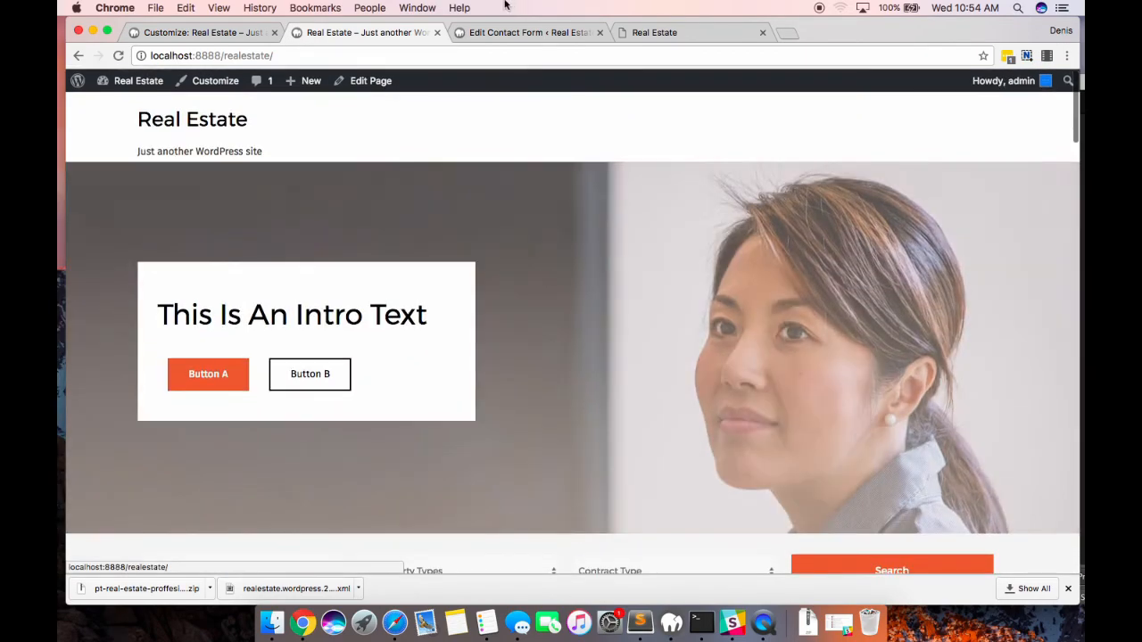
{"action": "left_click", "coordinate": [502, 32]}
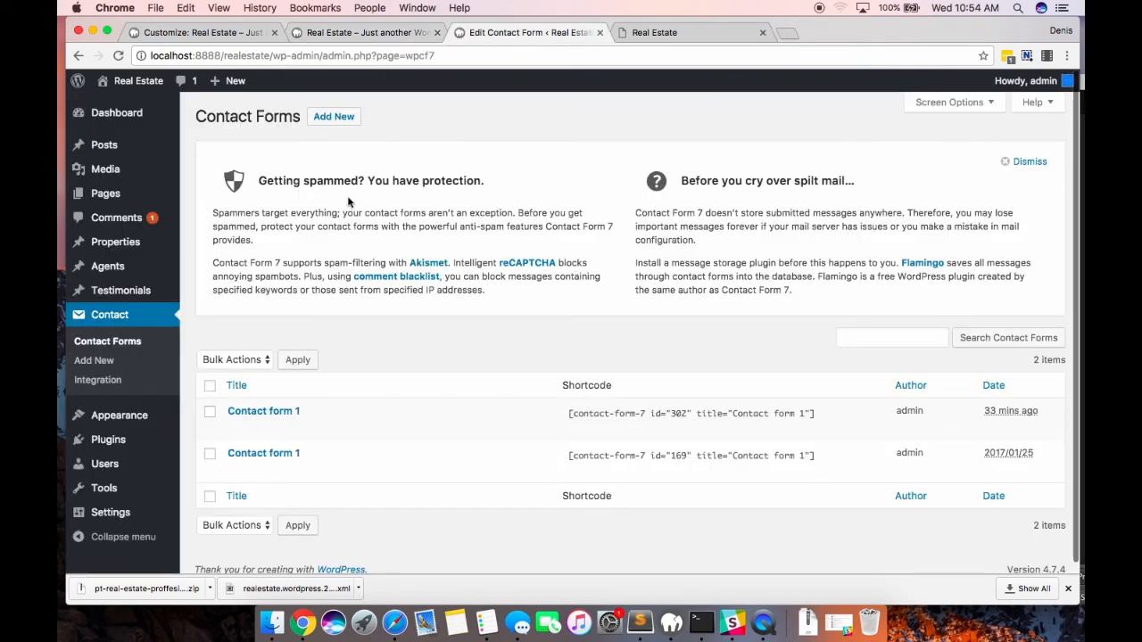
{"action": "left_click", "coordinate": [103, 247]}
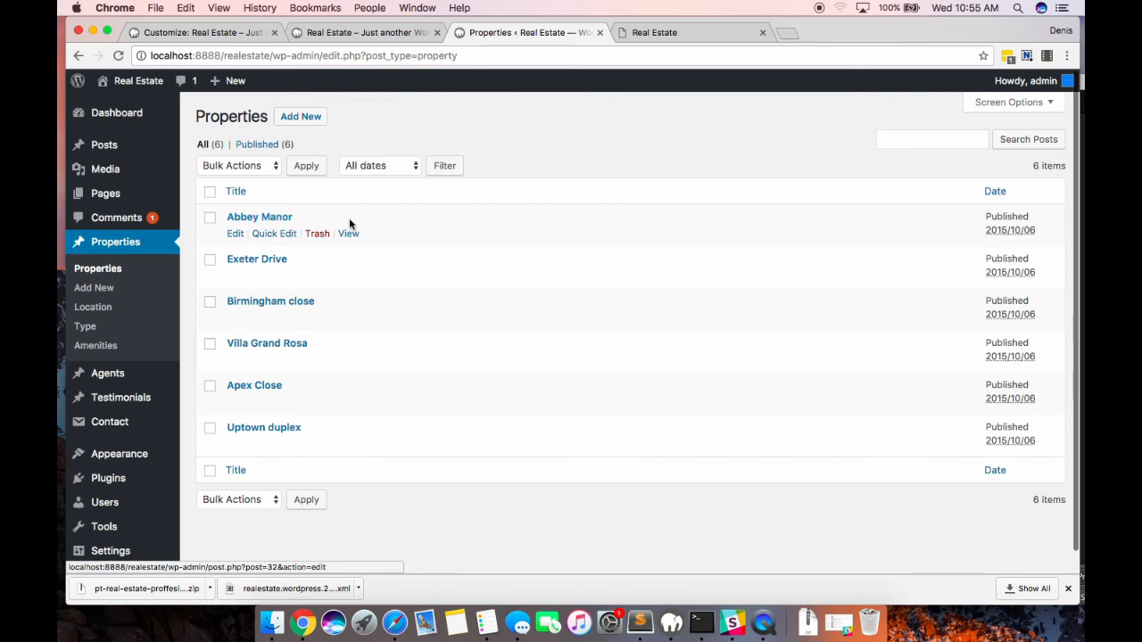
{"action": "left_click", "coordinate": [267, 220]}
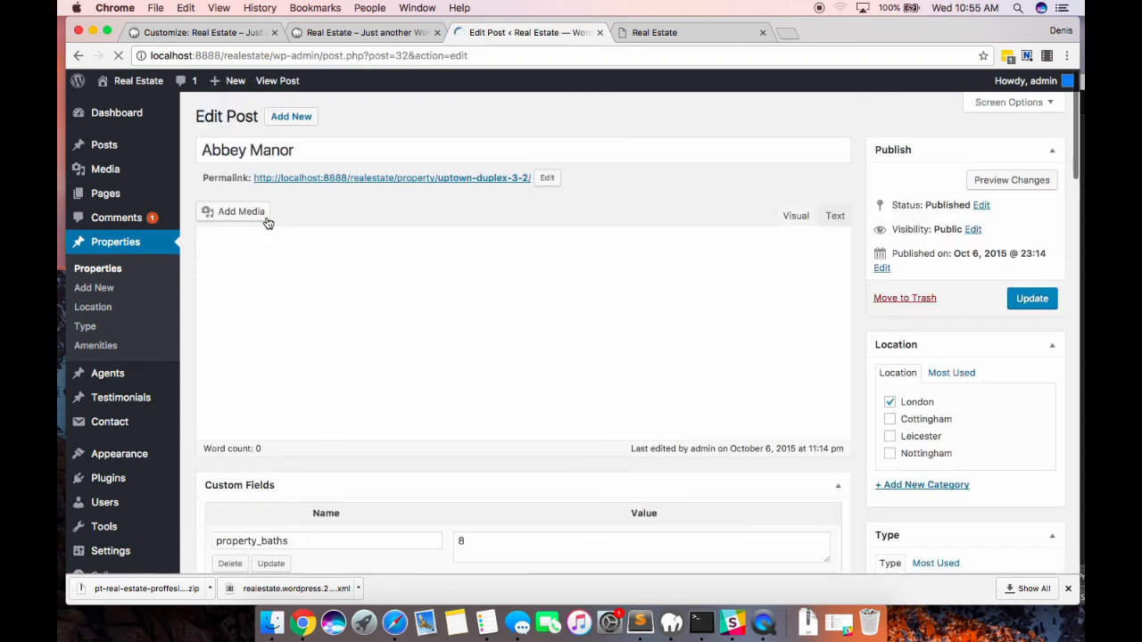
- Examine the property's title, description, location, type, amenities and custom fields down to the end of the edit page
{"action": "left_click", "coordinate": [344, 147]}
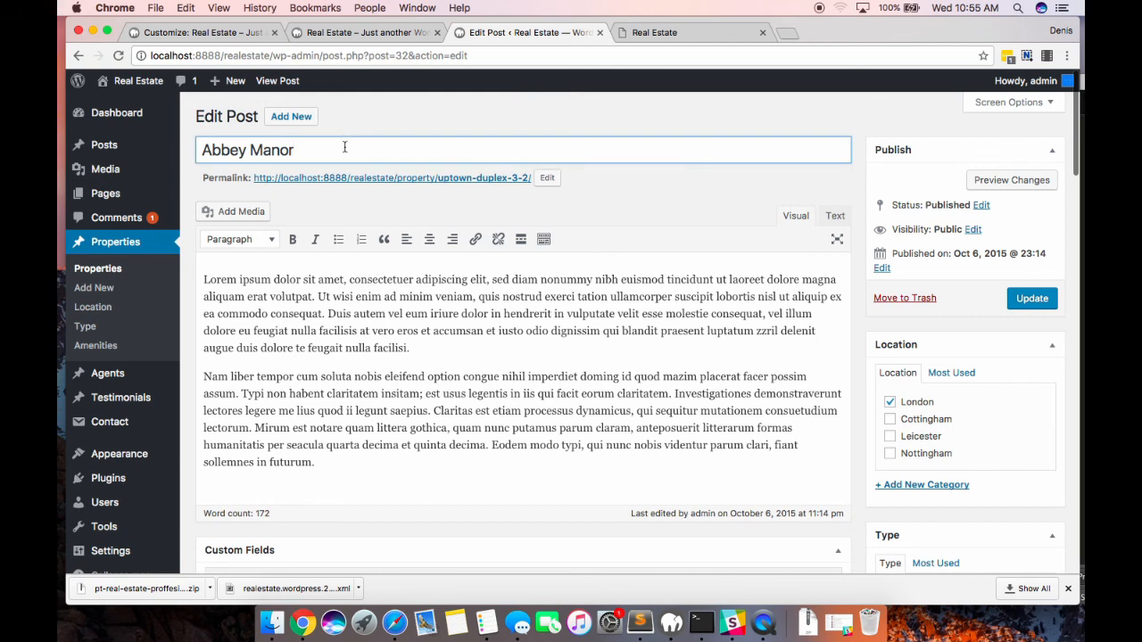
{"action": "left_click", "coordinate": [354, 299]}
{"action": "scroll", "coordinate": [456, 323], "scroll_direction": "down", "scroll_amount": 3}
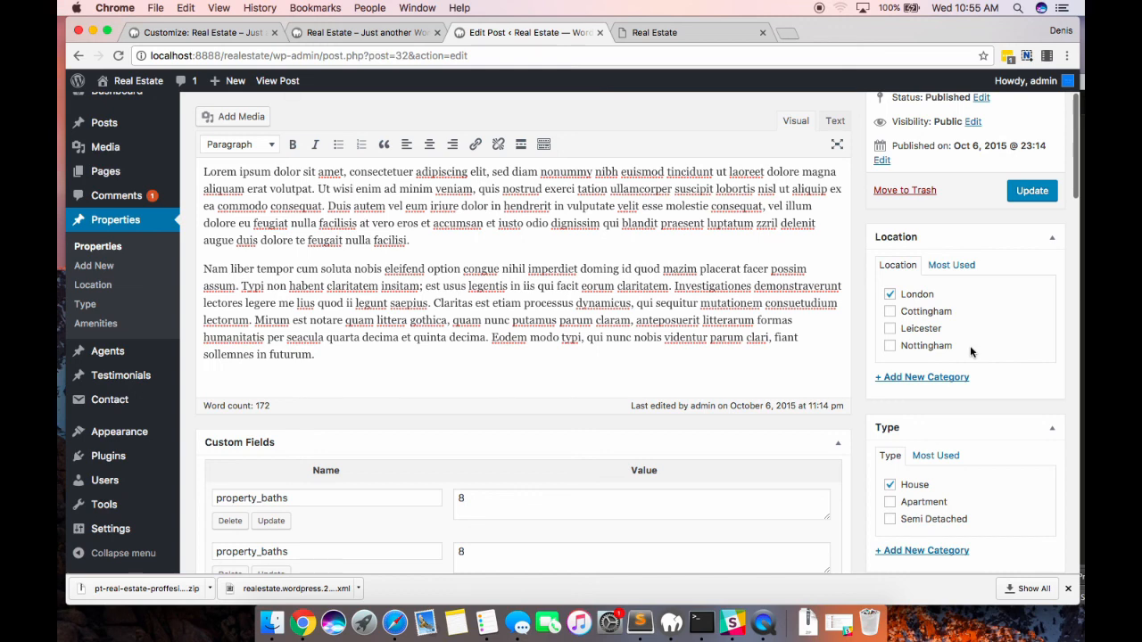
{"action": "scroll", "coordinate": [970, 349], "scroll_direction": "down", "scroll_amount": 5}
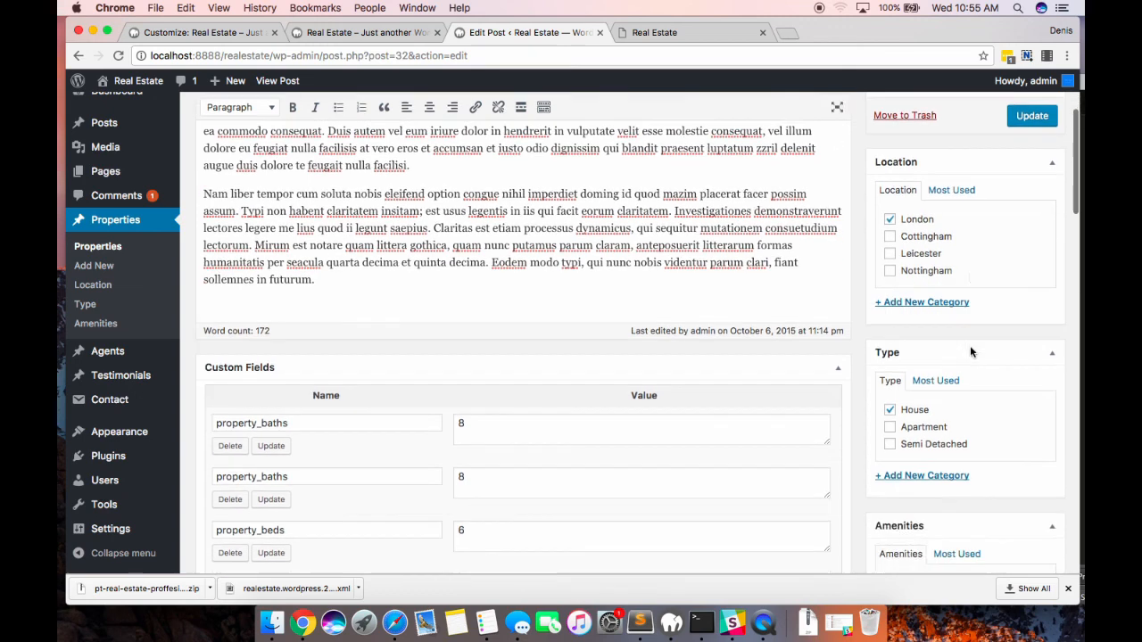
{"action": "scroll", "coordinate": [969, 345], "scroll_direction": "down", "scroll_amount": 1}
{"action": "scroll", "coordinate": [970, 345], "scroll_direction": "down", "scroll_amount": 2}
{"action": "scroll", "coordinate": [1008, 410], "scroll_direction": "up", "scroll_amount": 4}
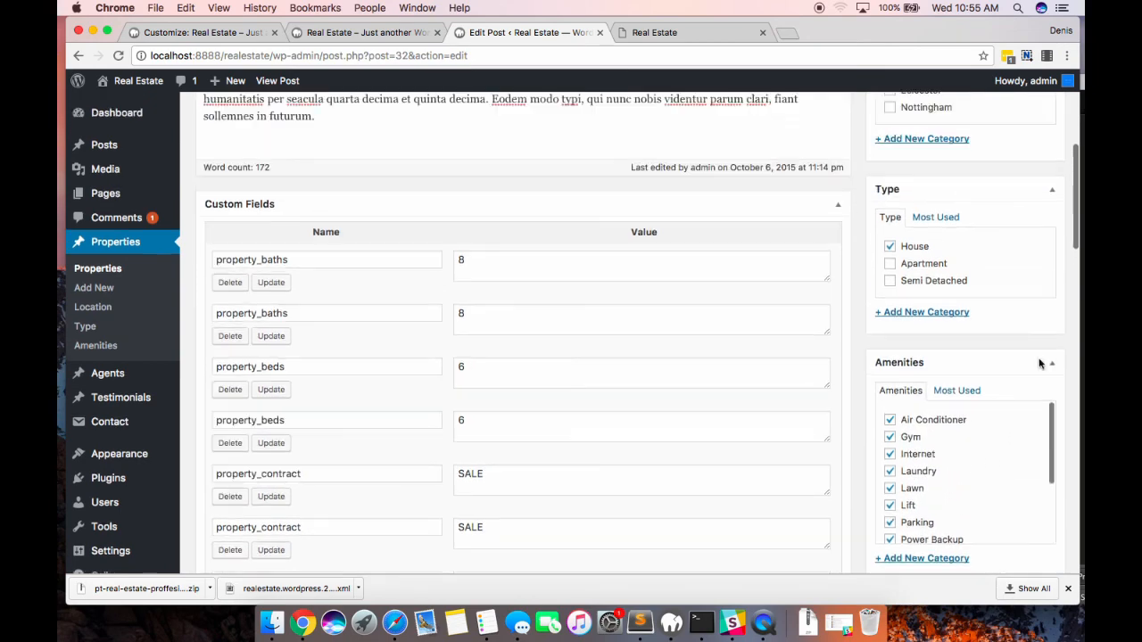
{"action": "scroll", "coordinate": [998, 446], "scroll_direction": "down", "scroll_amount": 4}
{"action": "scroll", "coordinate": [999, 445], "scroll_direction": "down", "scroll_amount": 1}
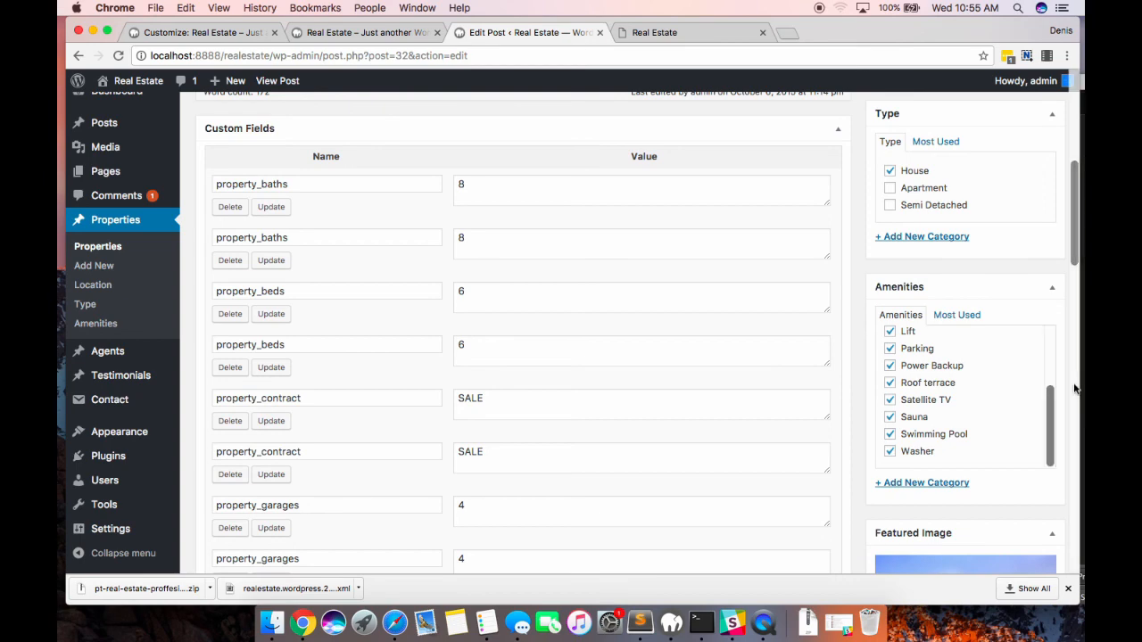
{"action": "scroll", "coordinate": [1074, 388], "scroll_direction": "down", "scroll_amount": 4}
{"action": "scroll", "coordinate": [1075, 388], "scroll_direction": "down", "scroll_amount": 15}
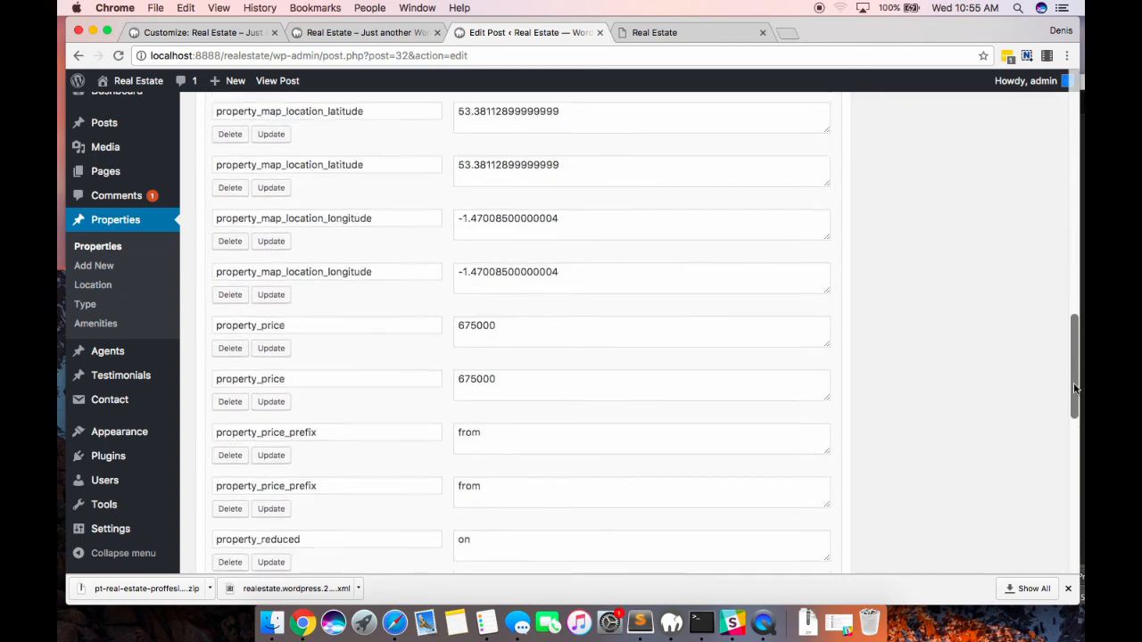
{"action": "scroll", "coordinate": [1075, 388], "scroll_direction": "down", "scroll_amount": 2}
- Collapse the Custom Fields box below the Abbey Manor description
{"action": "scroll", "coordinate": [1074, 388], "scroll_direction": "up", "scroll_amount": 12}
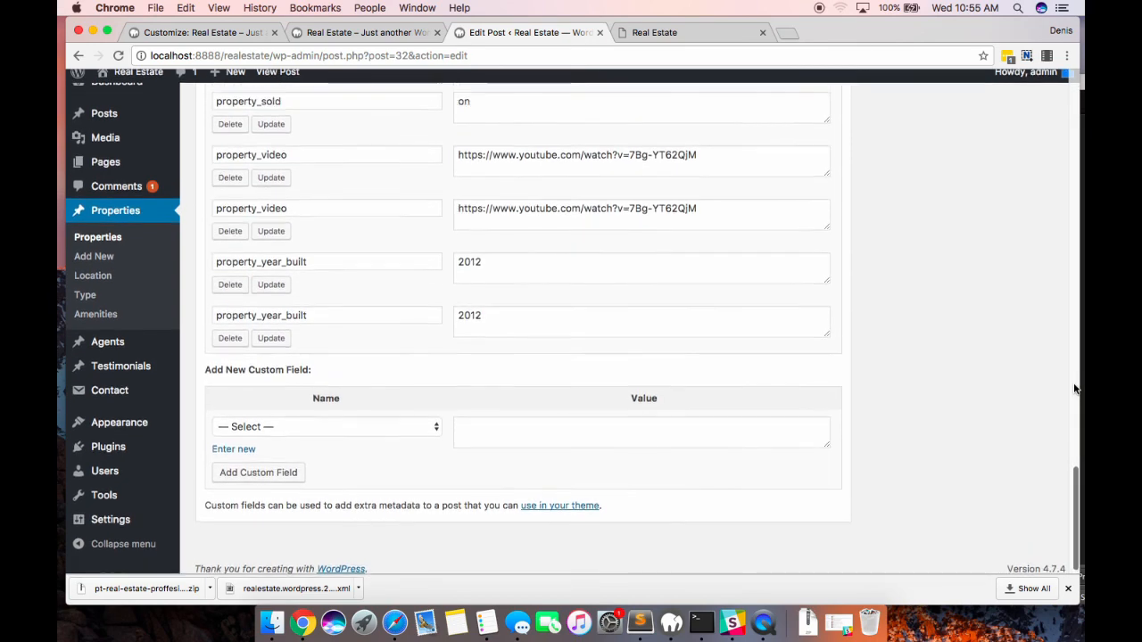
{"action": "scroll", "coordinate": [1075, 388], "scroll_direction": "up", "scroll_amount": 10}
{"action": "scroll", "coordinate": [1074, 388], "scroll_direction": "down", "scroll_amount": 3}
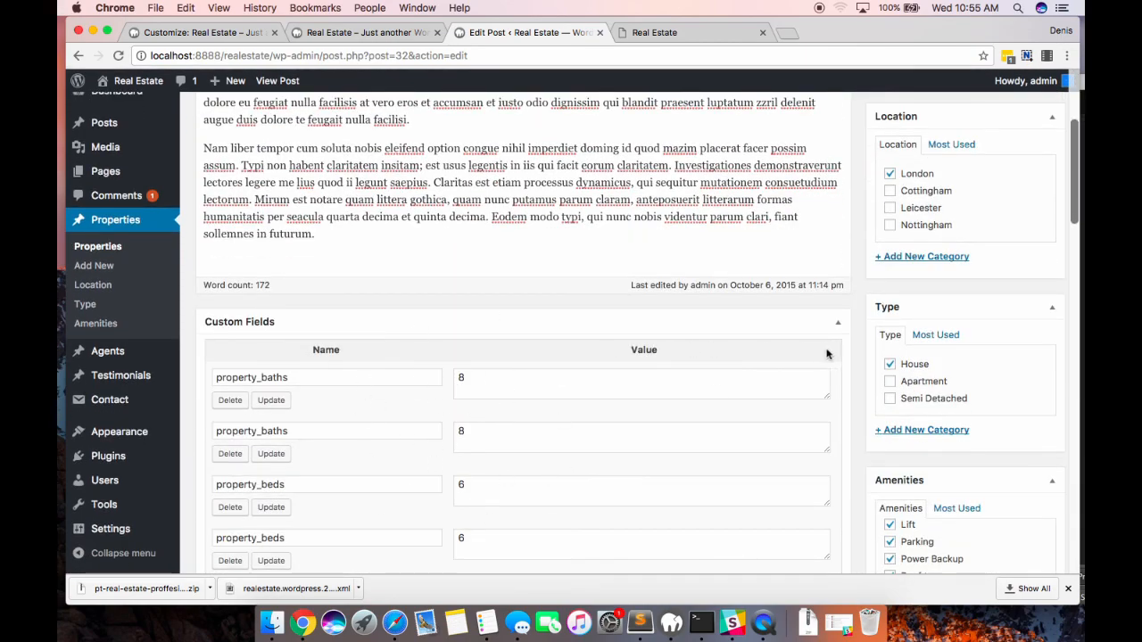
{"action": "left_click", "coordinate": [838, 324]}
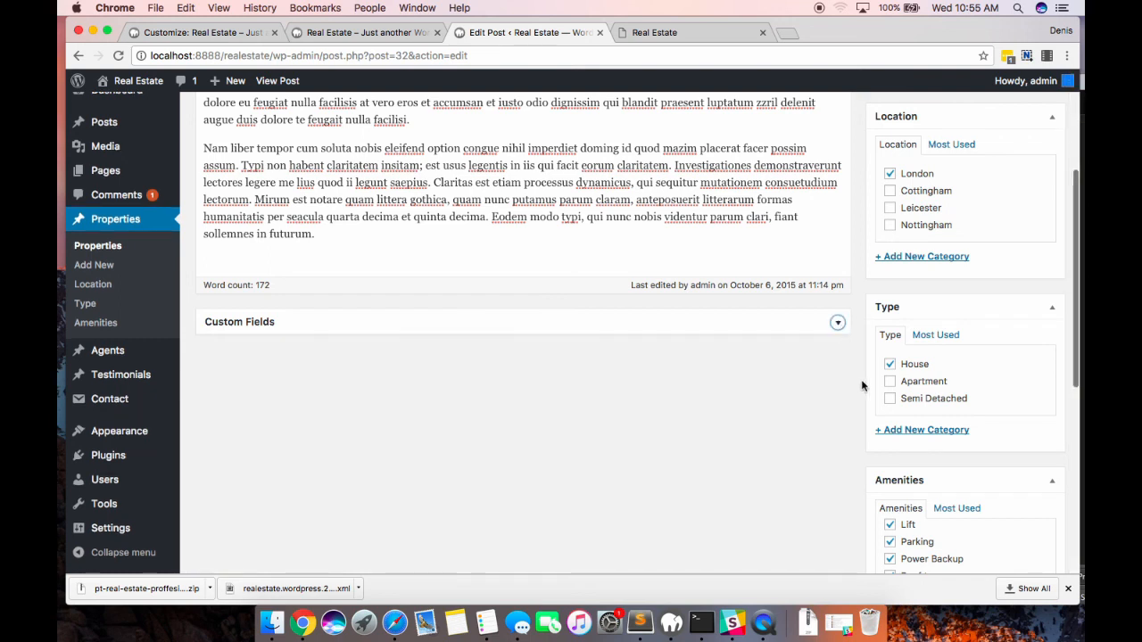